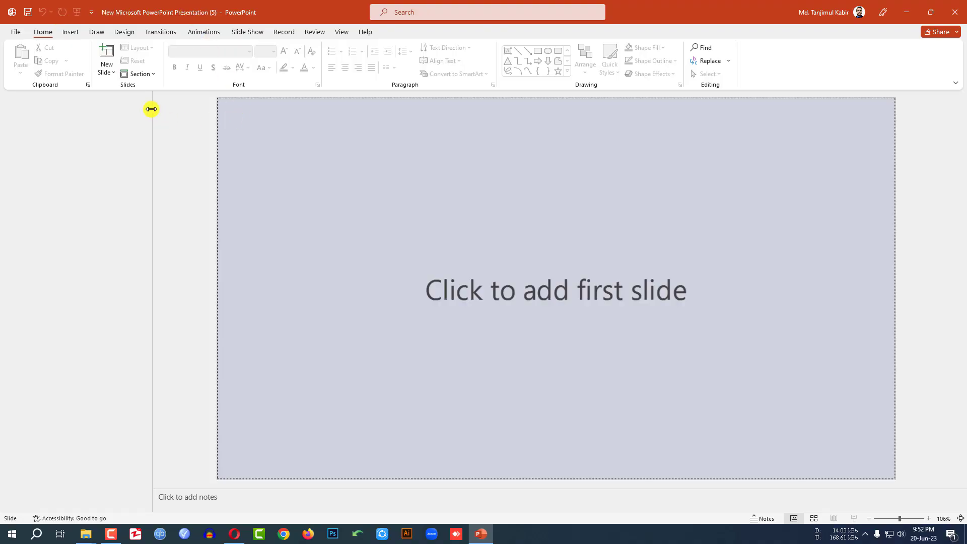
Add a Blank-layout slide and turn on guides crossing the slide centre.
click(115, 77)
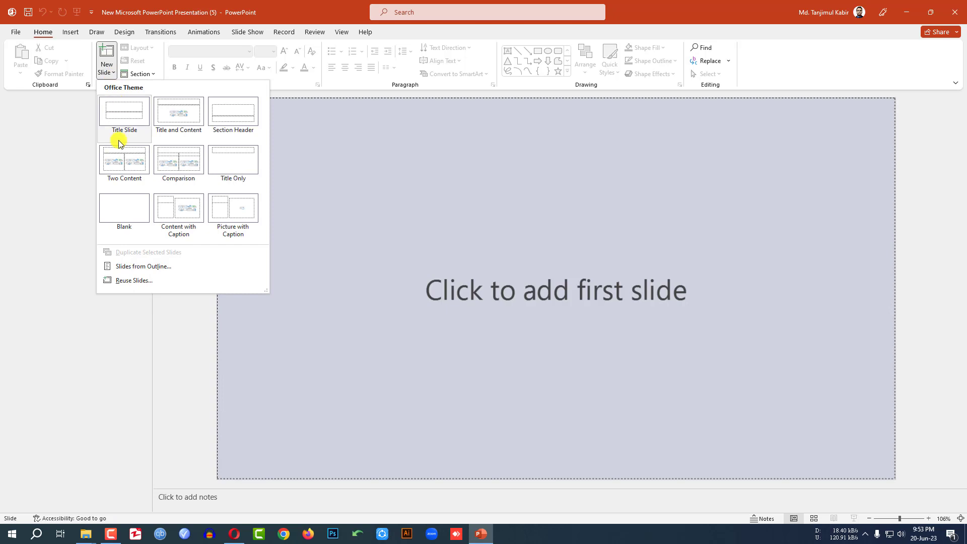
click(132, 209)
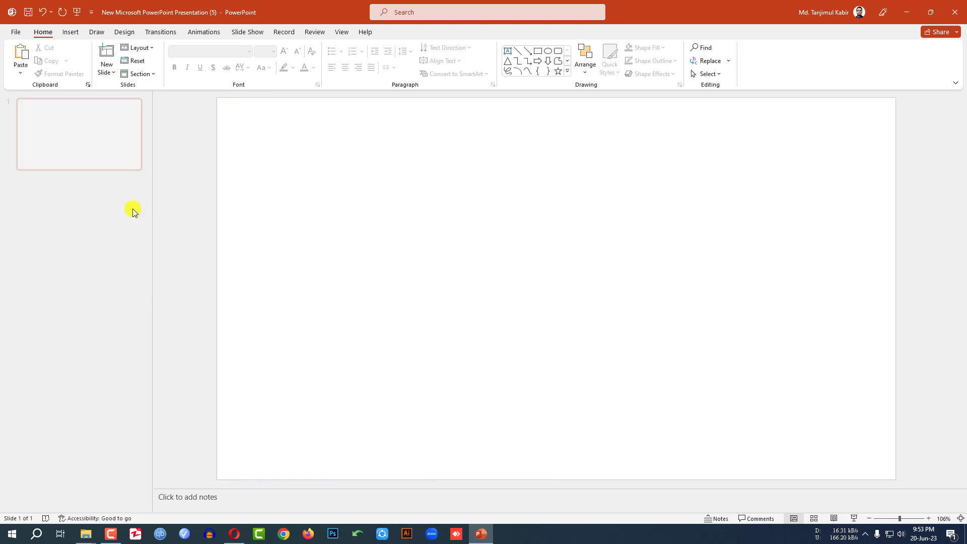
click(347, 31)
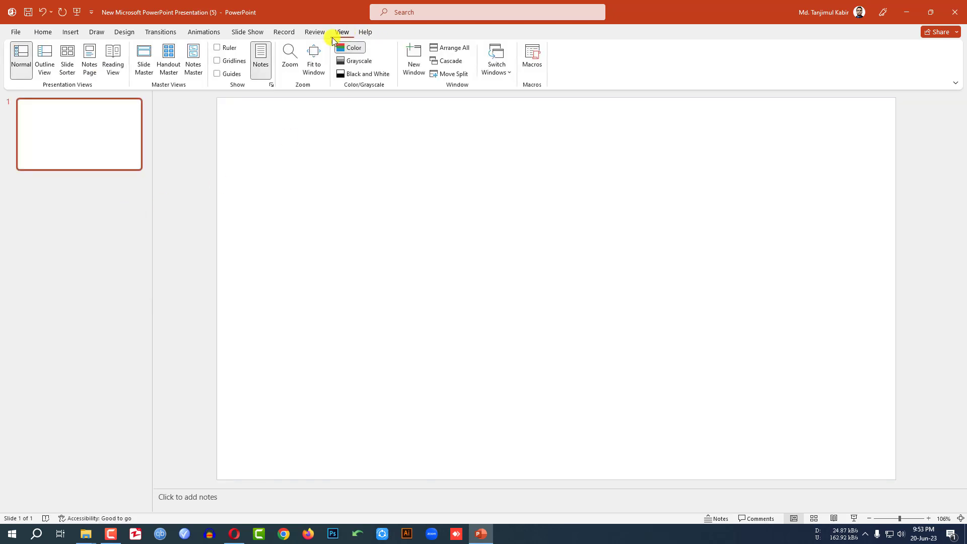
click(217, 74)
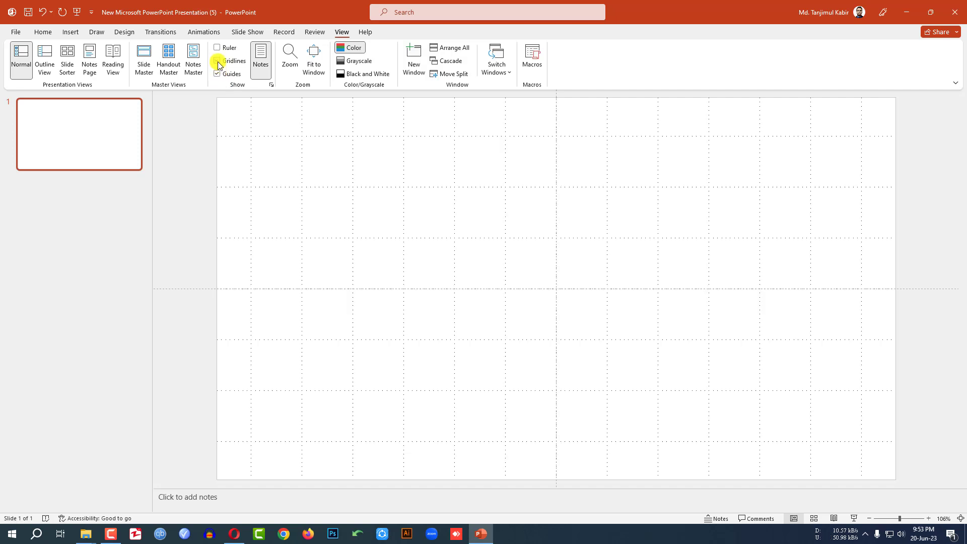
click(70, 31)
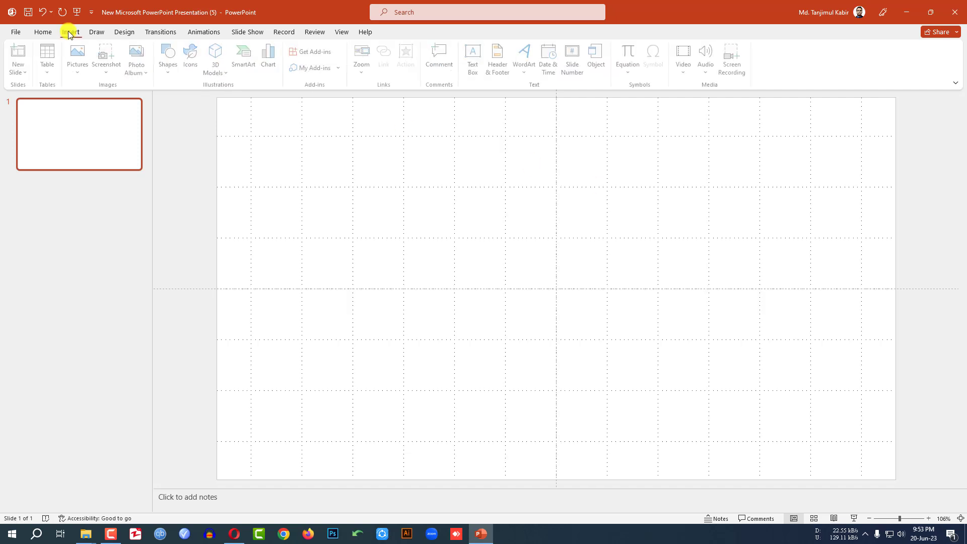
Draw a blue circle on the left of the slide with no outline.
click(172, 73)
click(206, 100)
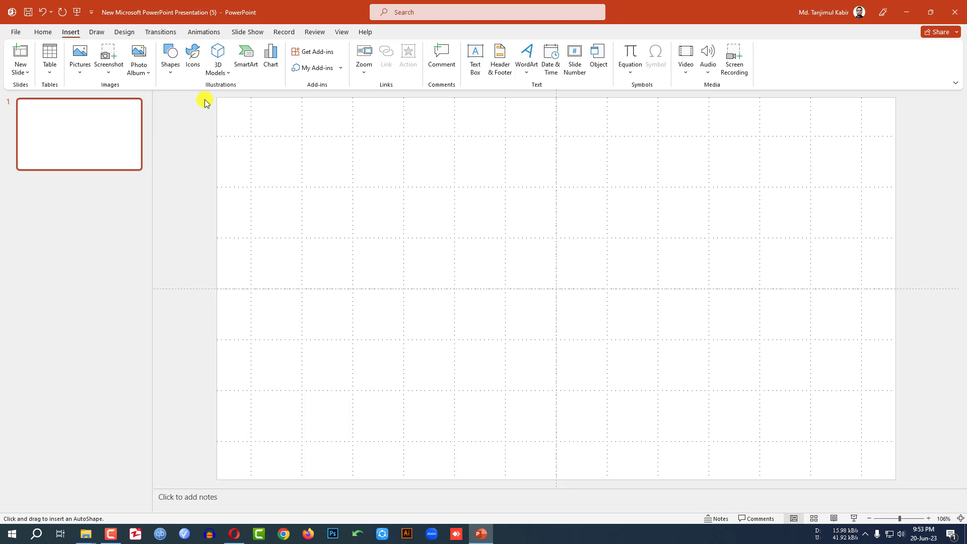
mouse_move(251, 239)
mouse_down()
mouse_move(283, 275)
mouse_move(274, 234)
mouse_move(294, 242)
mouse_up()
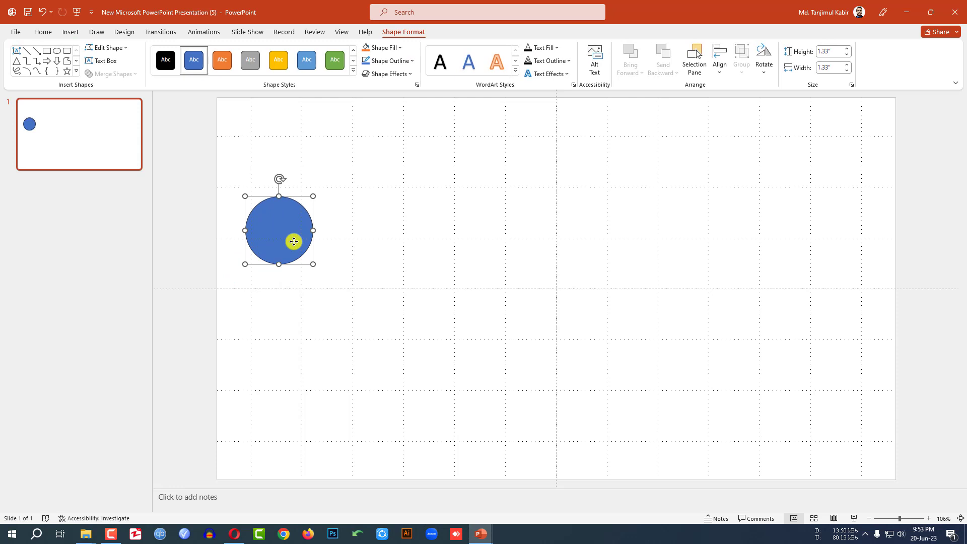
click(409, 62)
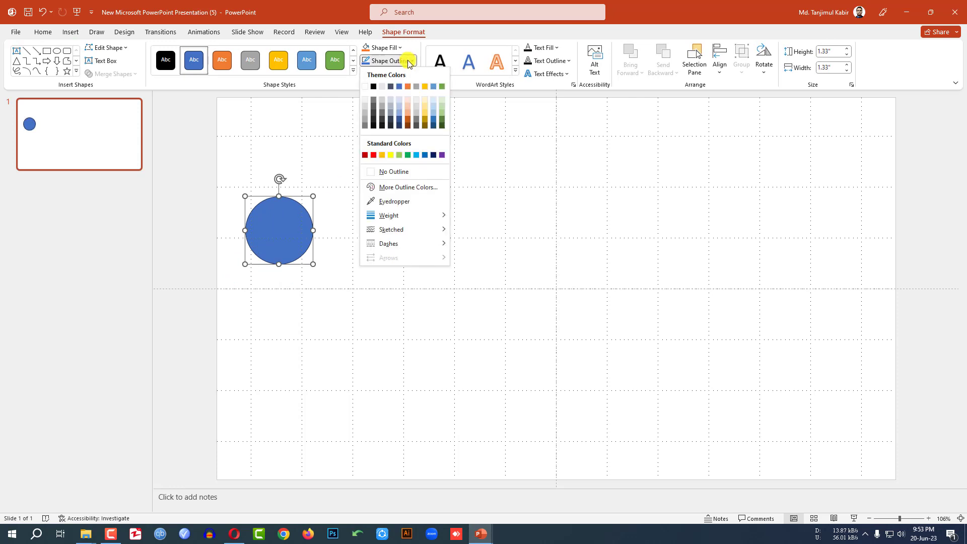
click(389, 172)
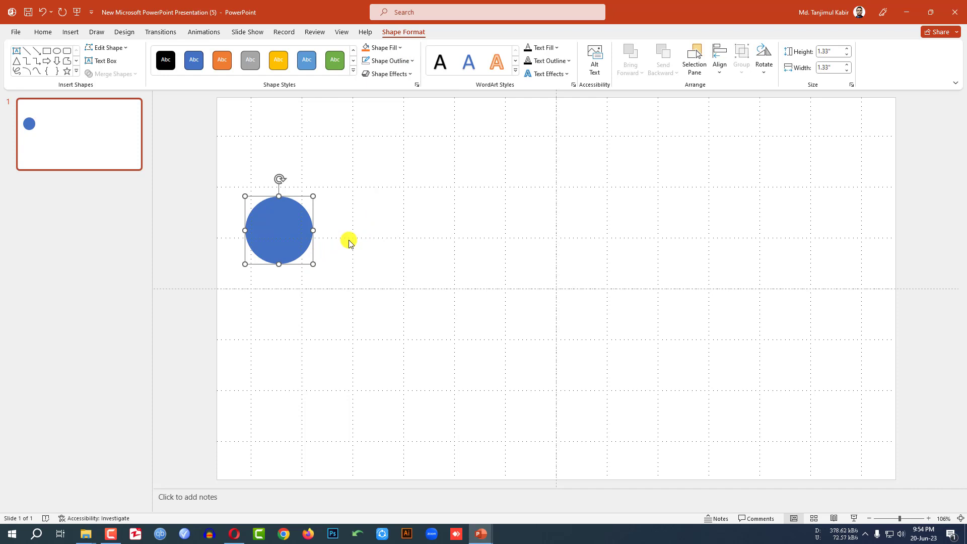
Copy the circle into a row of eight and distribute them horizontally.
drag(296, 247, 371, 239)
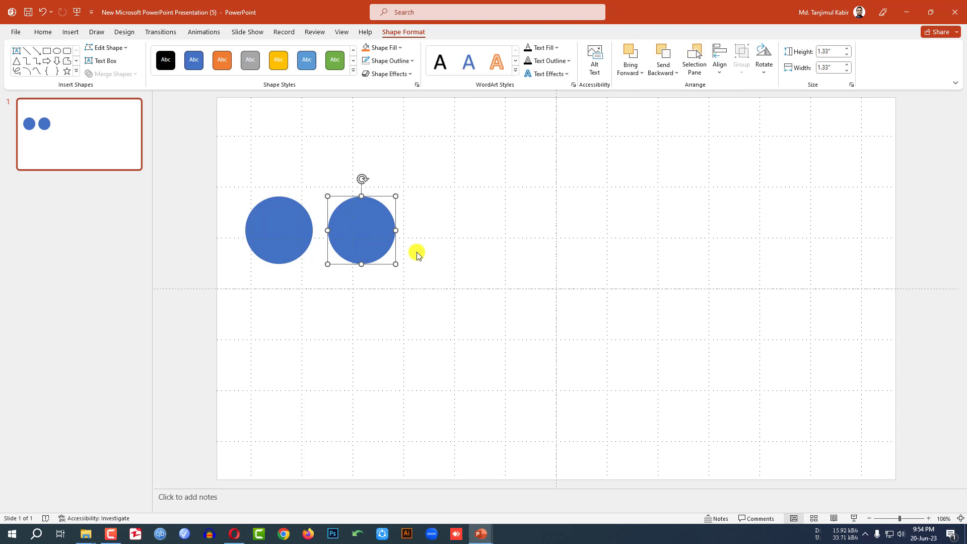
key(ctrl+d)
key(ctrl+d)
key(ctrl+d)
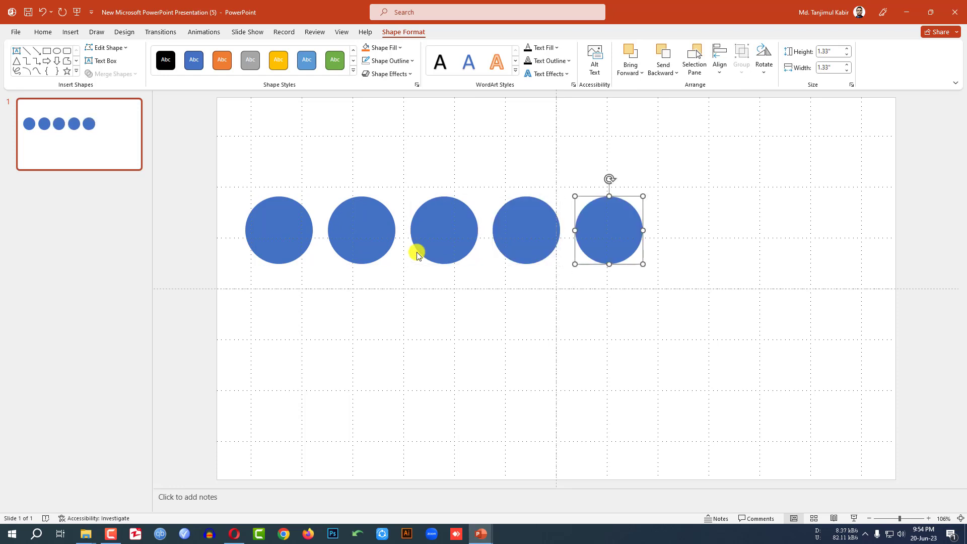
key(ctrl+d)
key(ctrl+d)
key(ctrl+d)
click(895, 263)
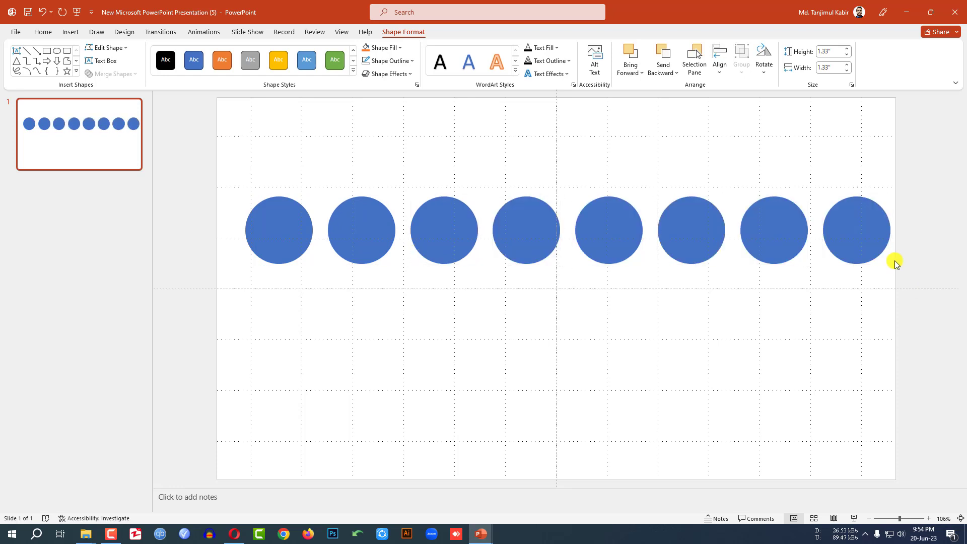
drag(924, 281, 129, 173)
click(720, 76)
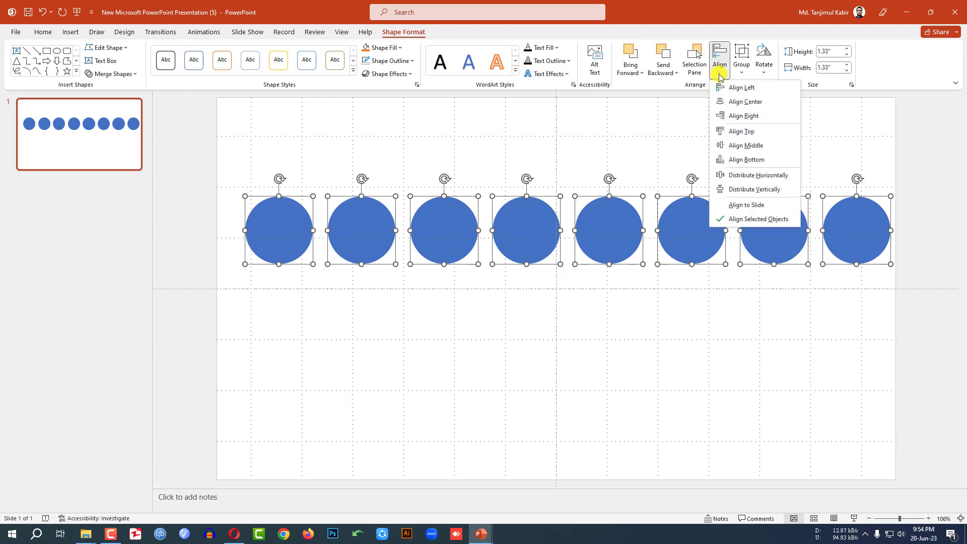
click(751, 177)
key(Left)
key(Left)
key(Left)
key(Left)
key(Left)
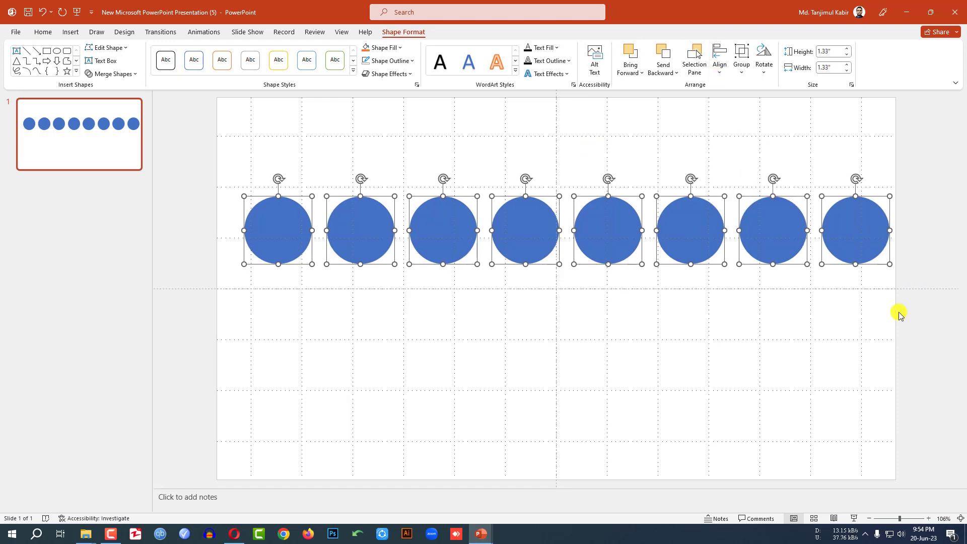
key(Escape)
click(68, 33)
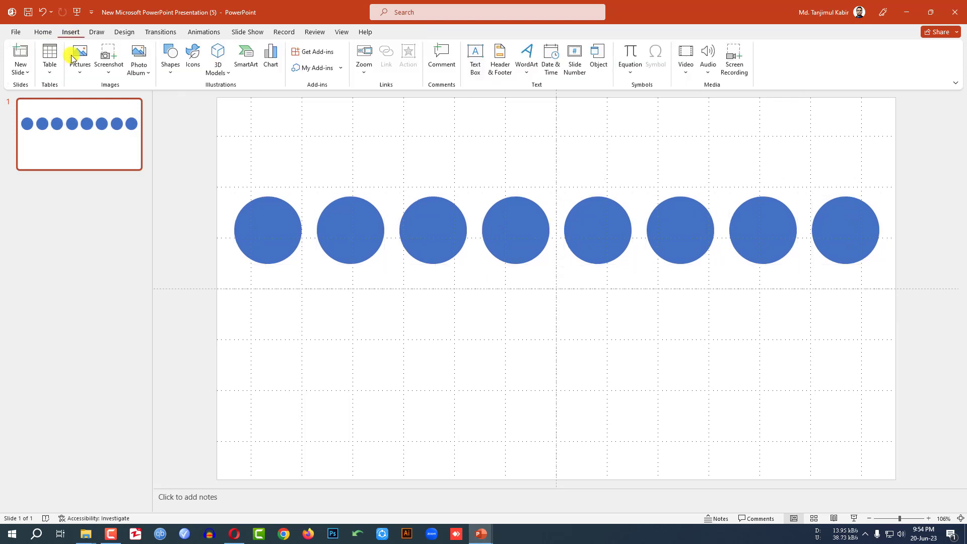
Draw a rounded rectangle above the first circle, round it into a pill, and remove its outline.
click(171, 73)
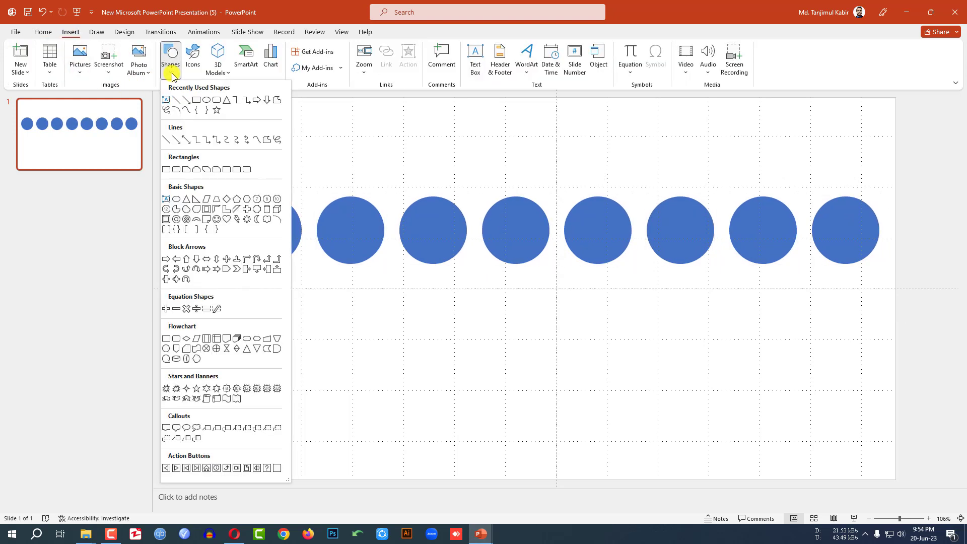
click(215, 99)
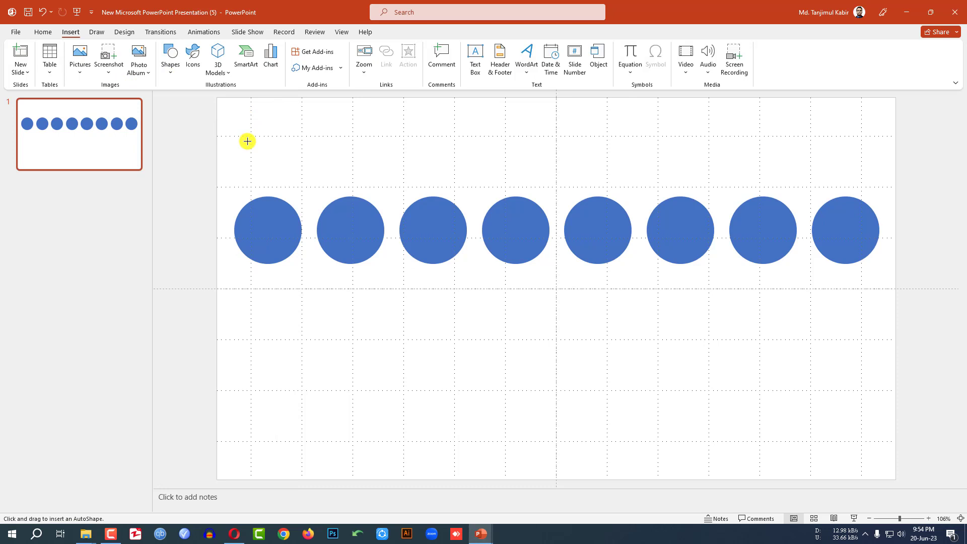
scroll(248, 141, down, 3)
drag(331, 136, 374, 217)
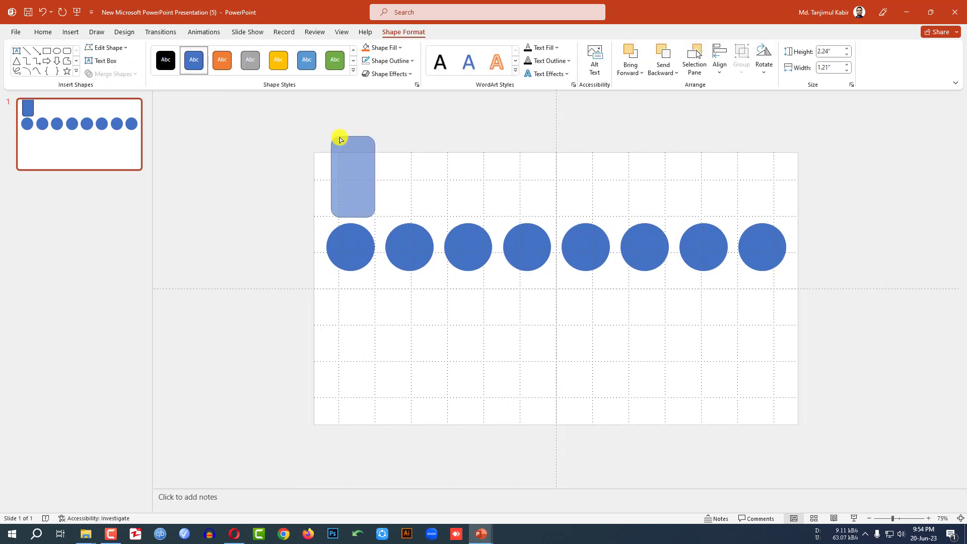
drag(341, 137, 357, 173)
click(410, 64)
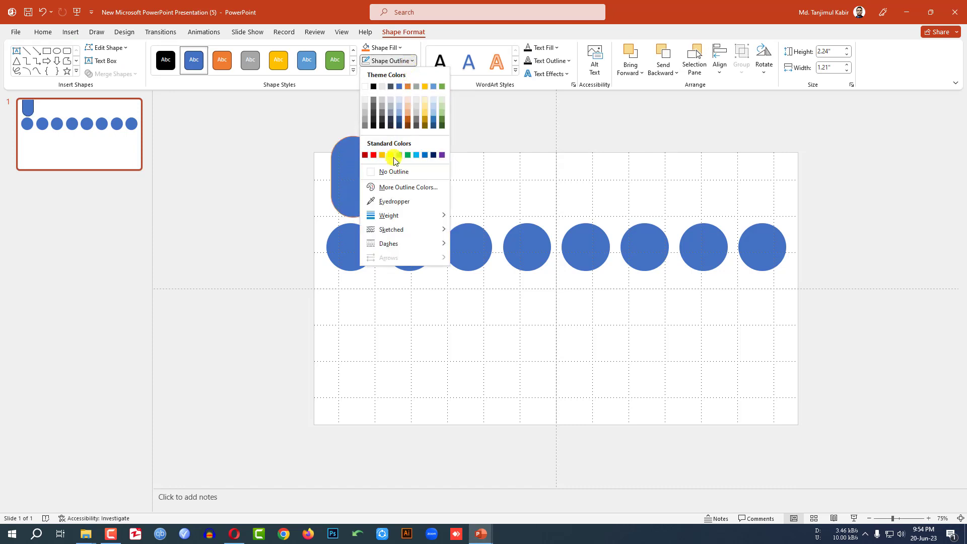
click(391, 171)
Set the pill's width to 1.33" and duplicate it into a row of eight.
click(354, 252)
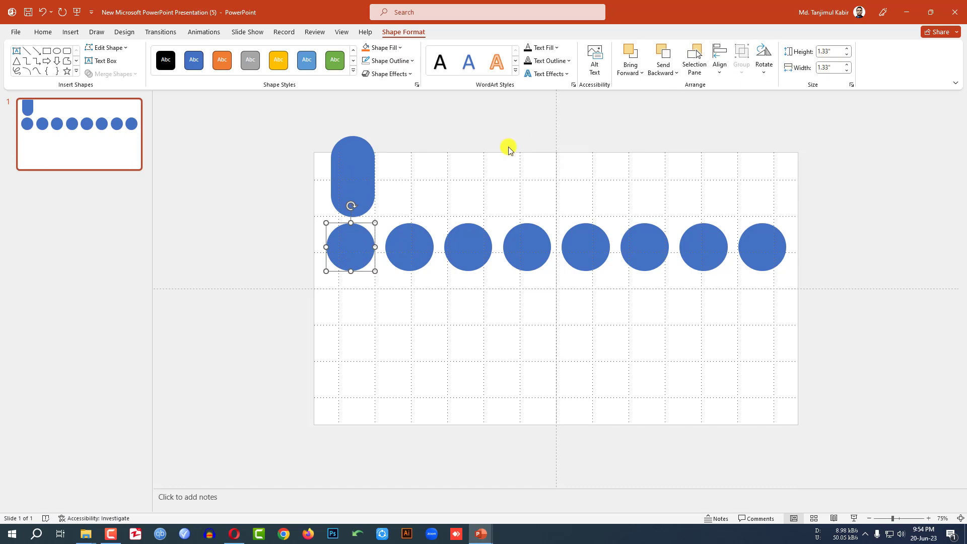
click(357, 165)
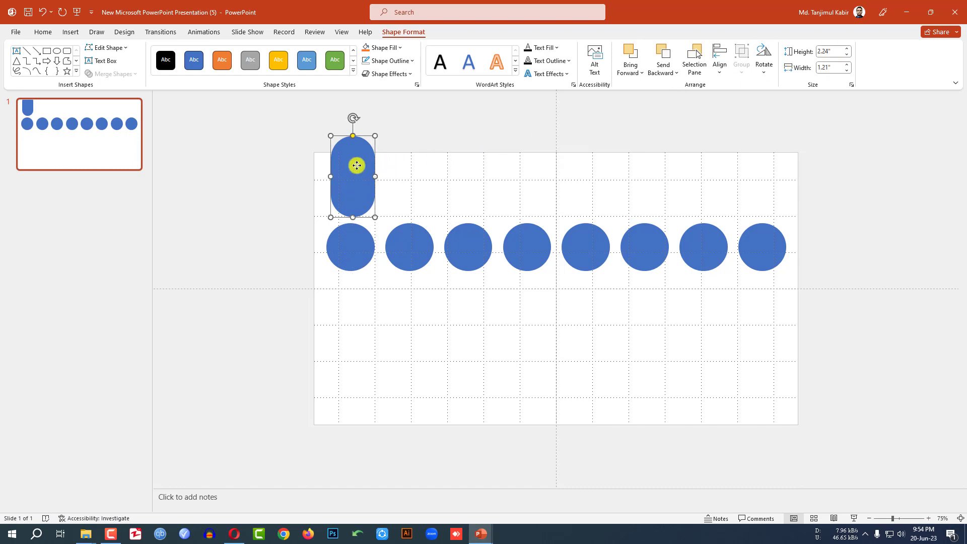
click(835, 68)
text(1.33)
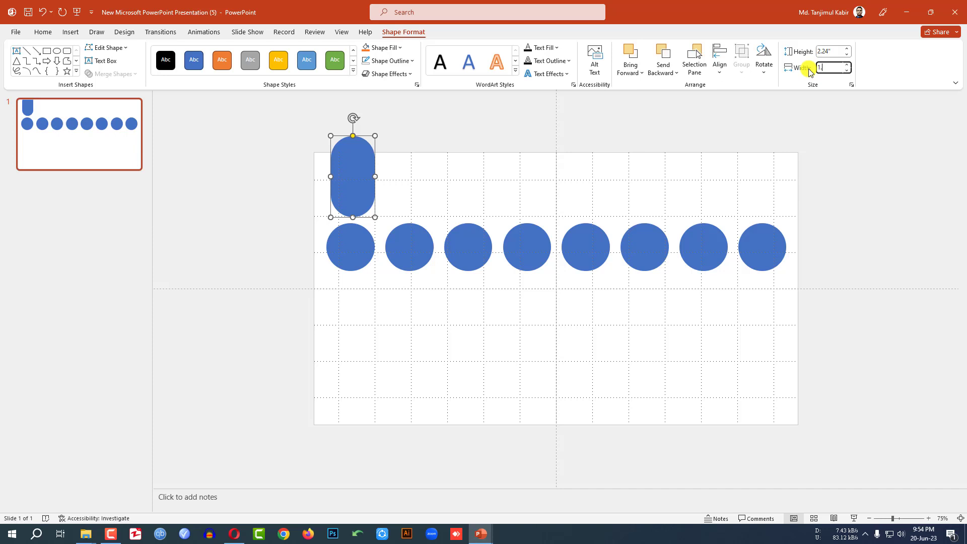
click(361, 180)
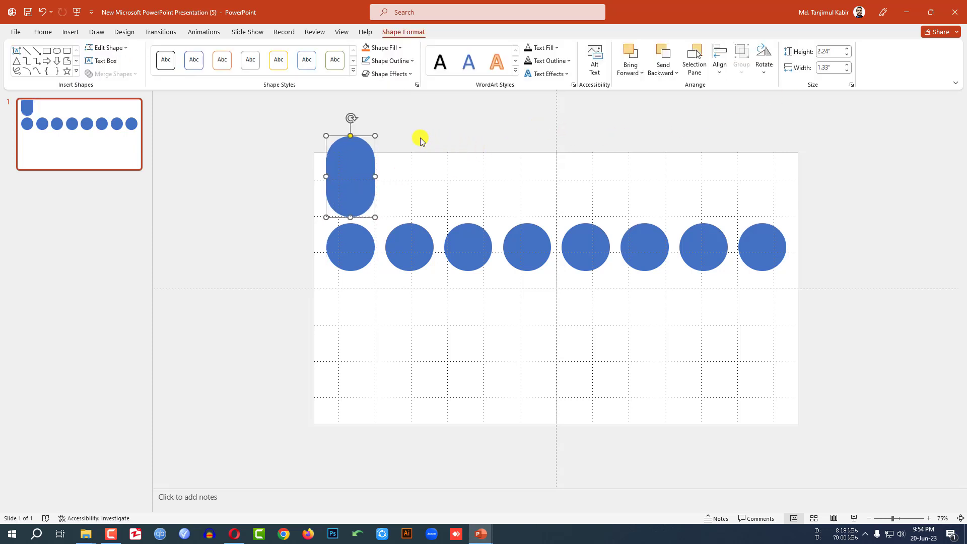
drag(358, 181, 417, 181)
key(ctrl+d)
key(ctrl+d)
key(ctrl+d)
key(ctrl+d)
key(ctrl+d)
key(ctrl+d)
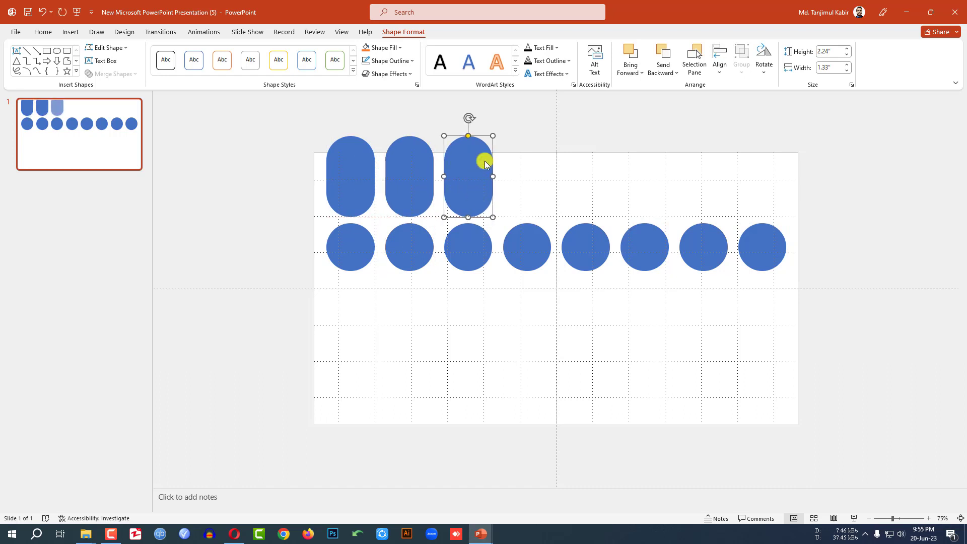
drag(862, 299, 270, 223)
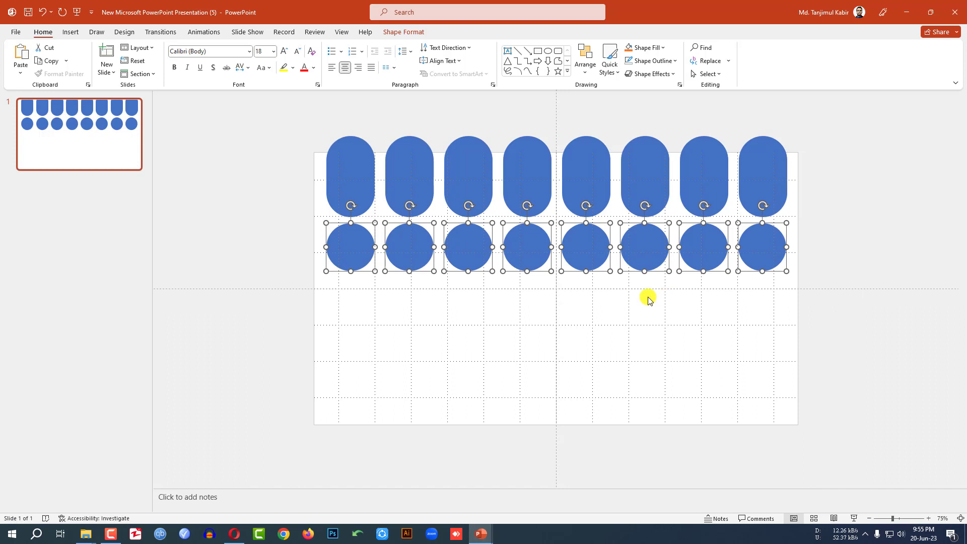
Duplicate the circle row and pill row, placing the copies lower down the slide.
key(ctrl+d)
drag(476, 253, 470, 339)
drag(885, 238, 147, 119)
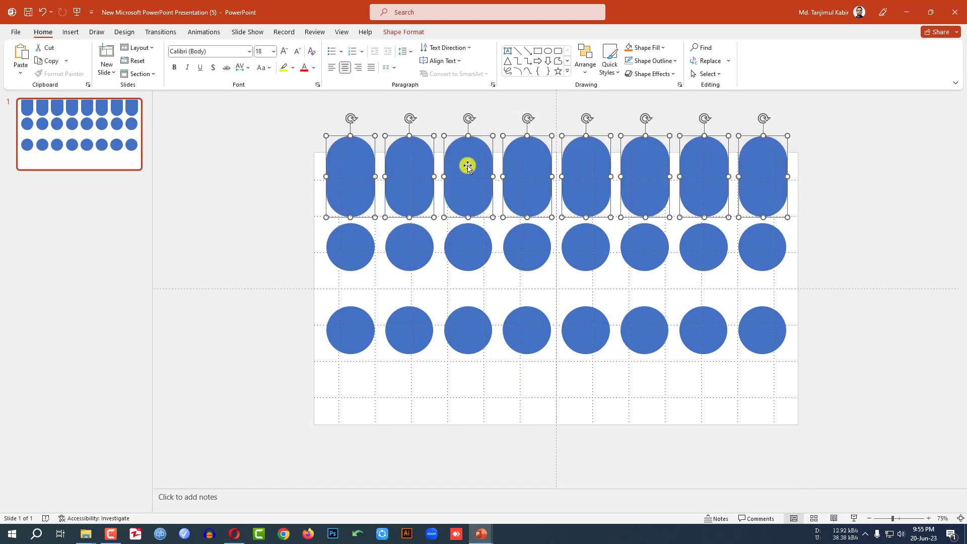
key(ctrl+d)
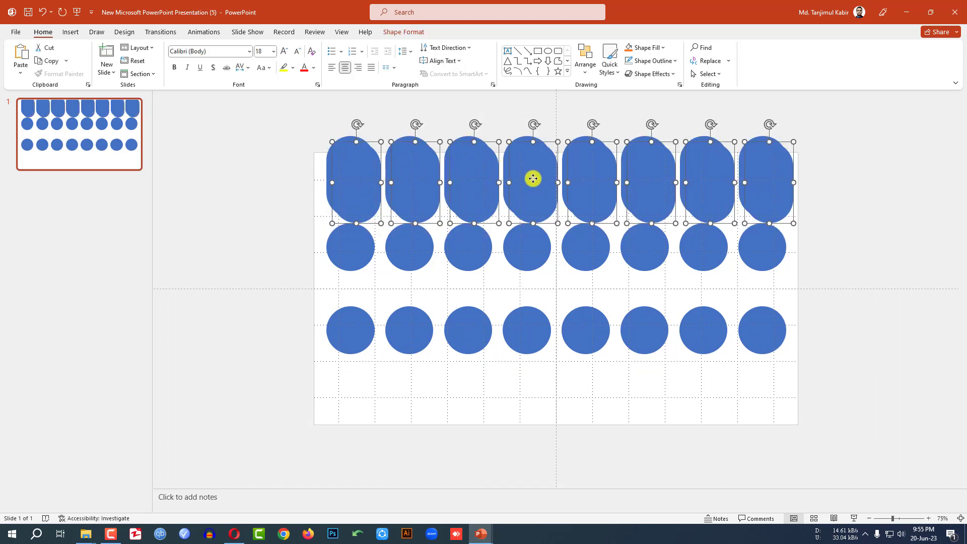
drag(532, 177, 527, 393)
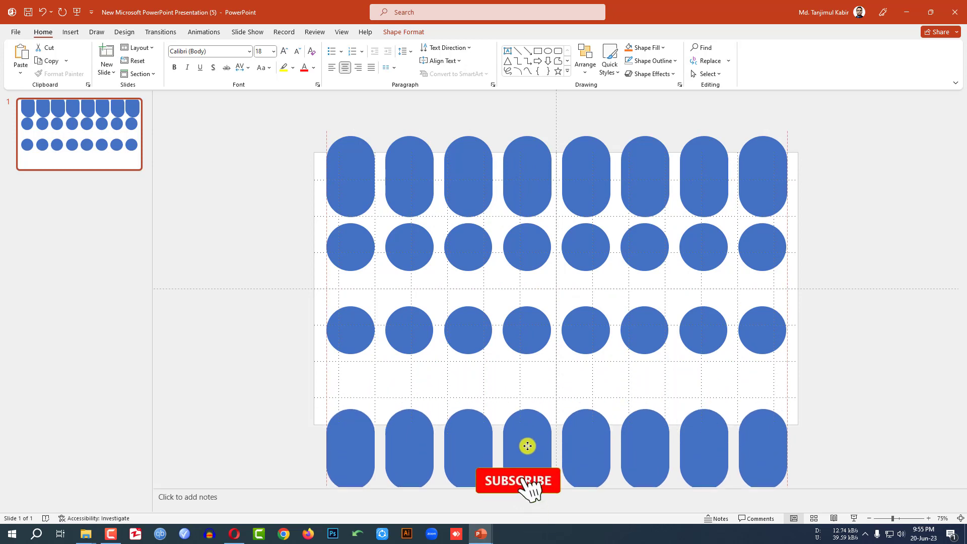
key(Escape)
Draw a rectangle covering the whole slide with no outline.
click(71, 32)
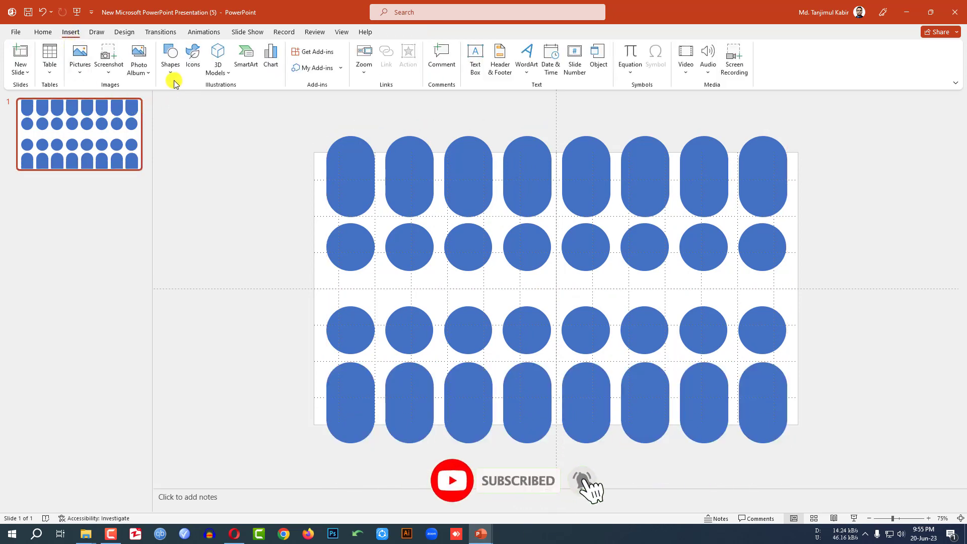
click(171, 60)
click(196, 98)
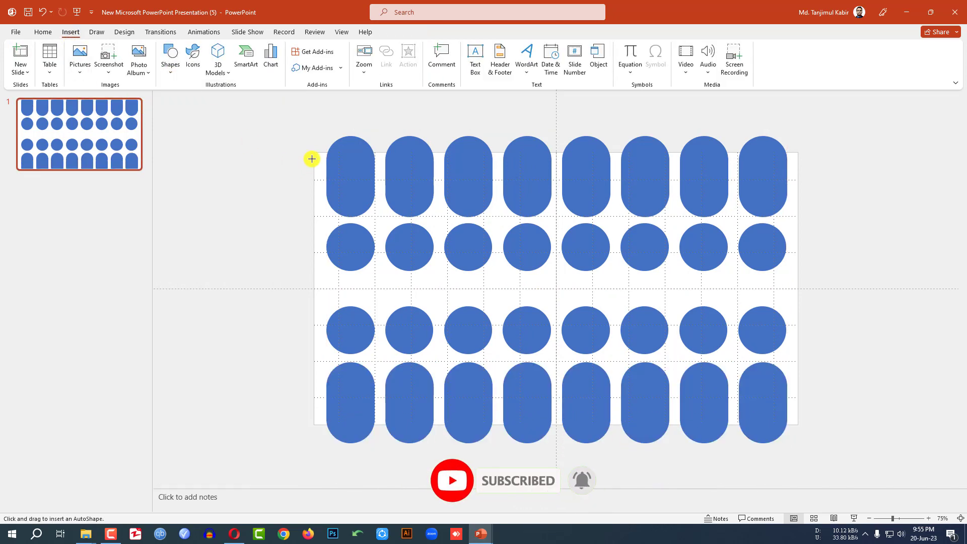
drag(314, 152, 798, 425)
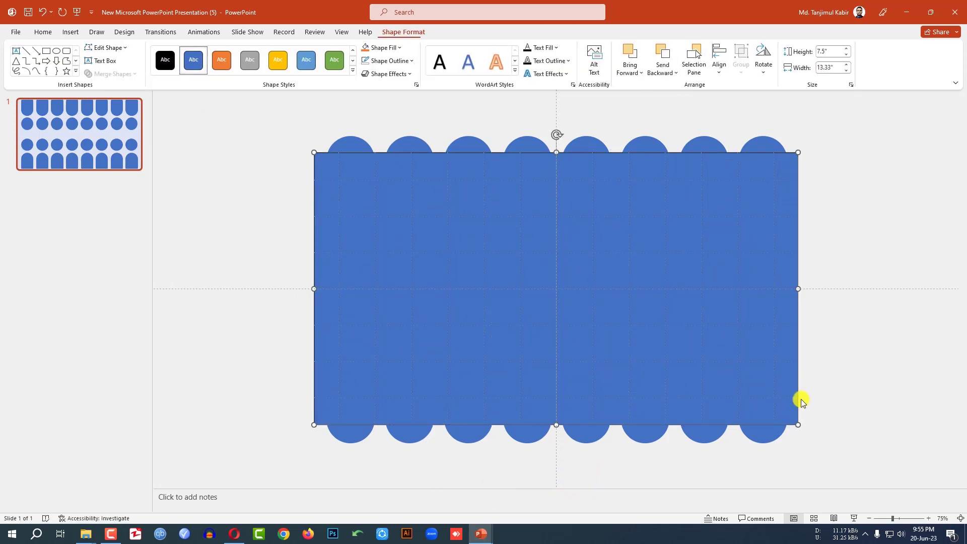
click(404, 52)
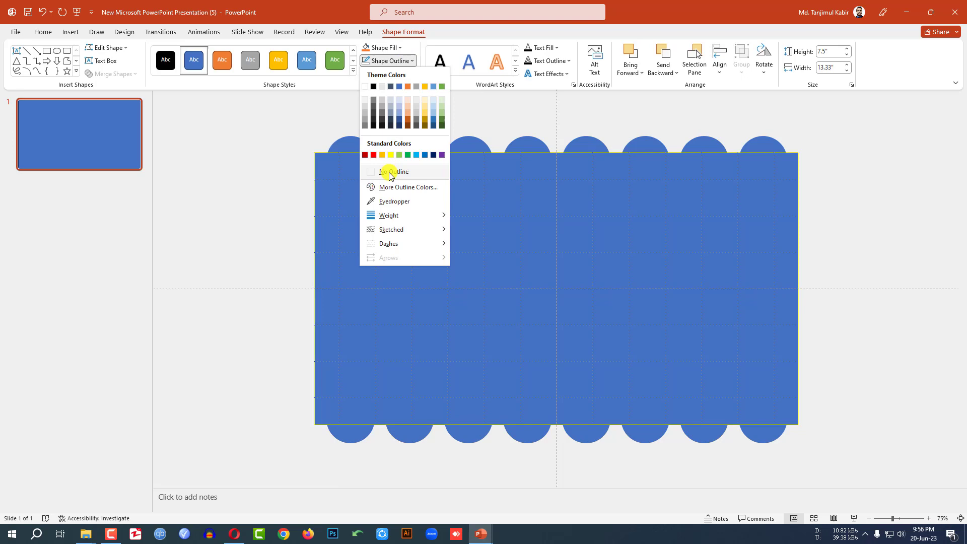
click(385, 172)
Fill the rectangle light grey and send it behind the pills and circles.
click(406, 50)
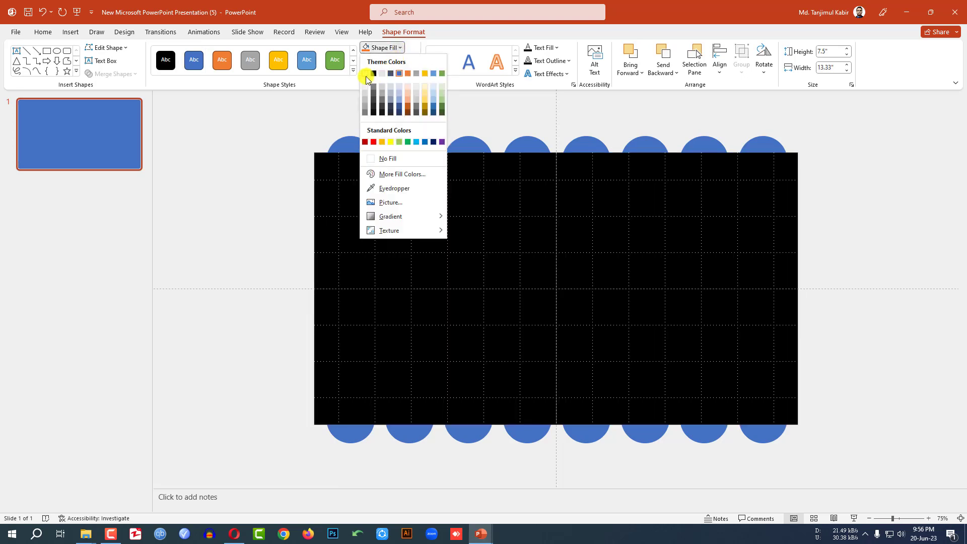
click(385, 89)
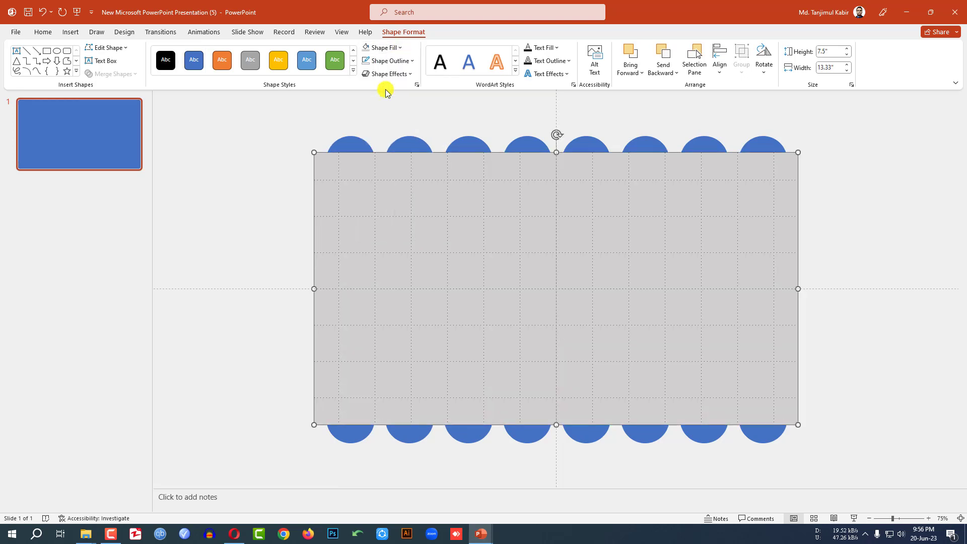
right_click(460, 195)
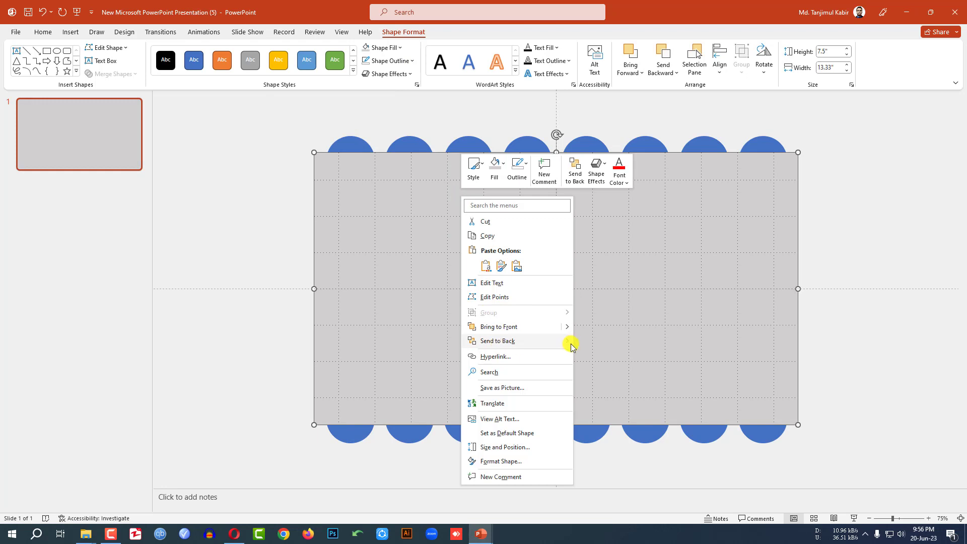
click(595, 342)
click(849, 261)
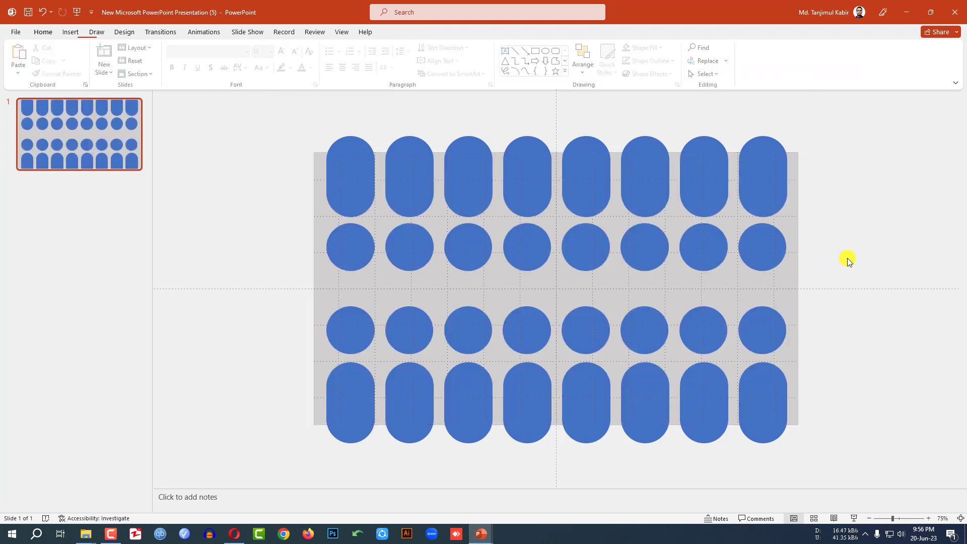
click(797, 232)
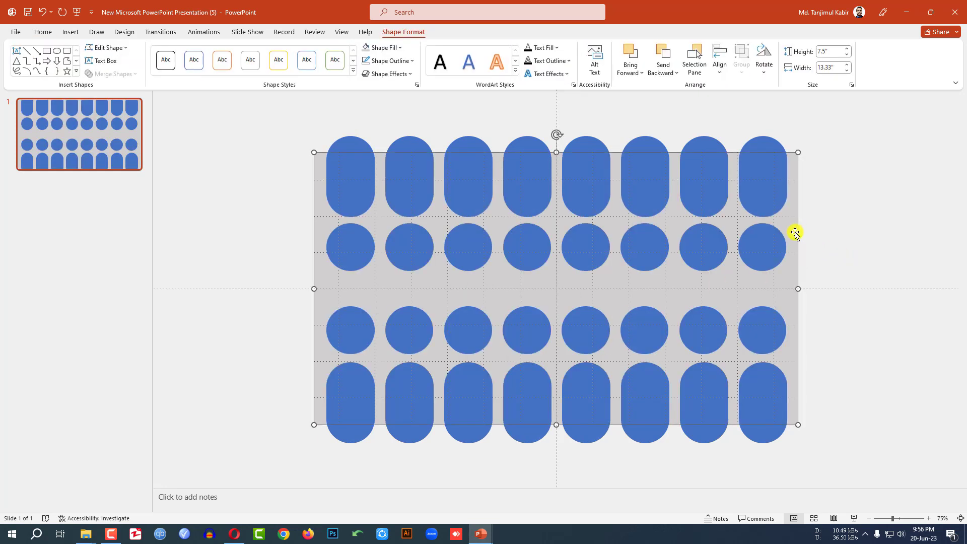
Select the grey rectangle with all pills and circles and Subtract them to cut holes.
shift+click(353, 186)
shift+click(404, 181)
shift+click(460, 183)
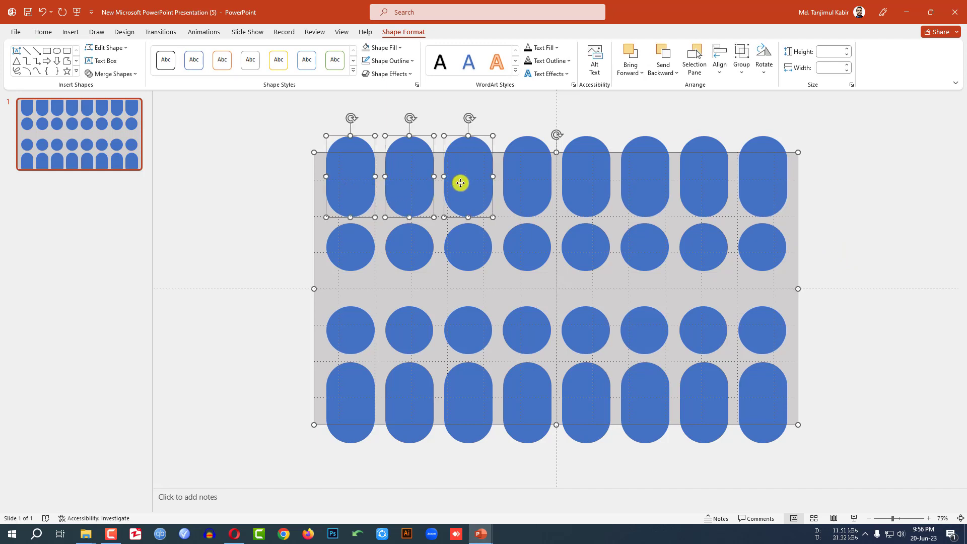
shift+click(531, 186)
key(ctrl+a)
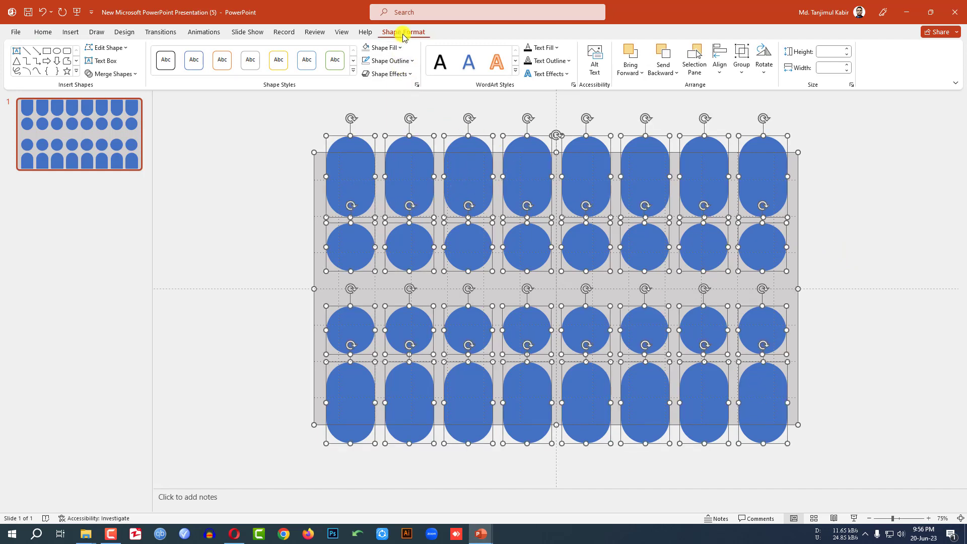
click(129, 74)
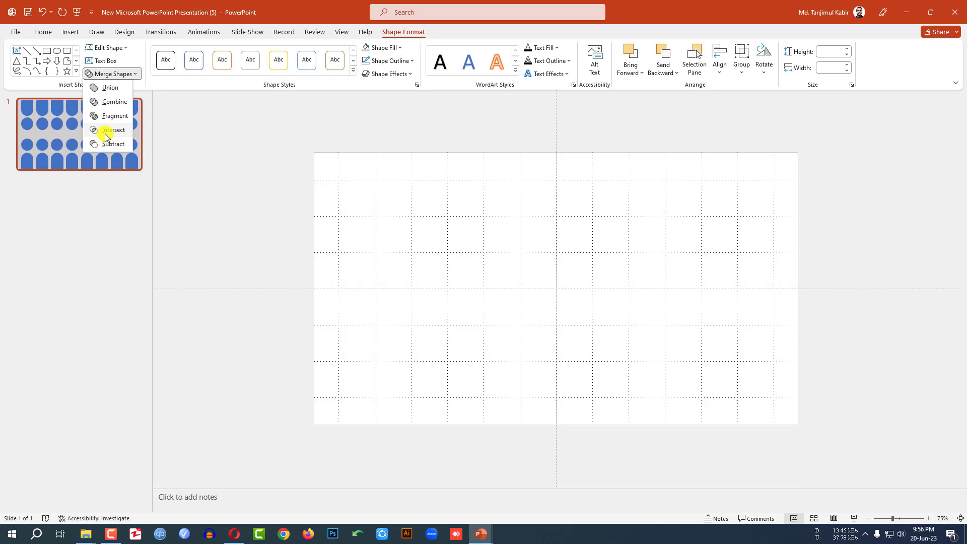
click(106, 146)
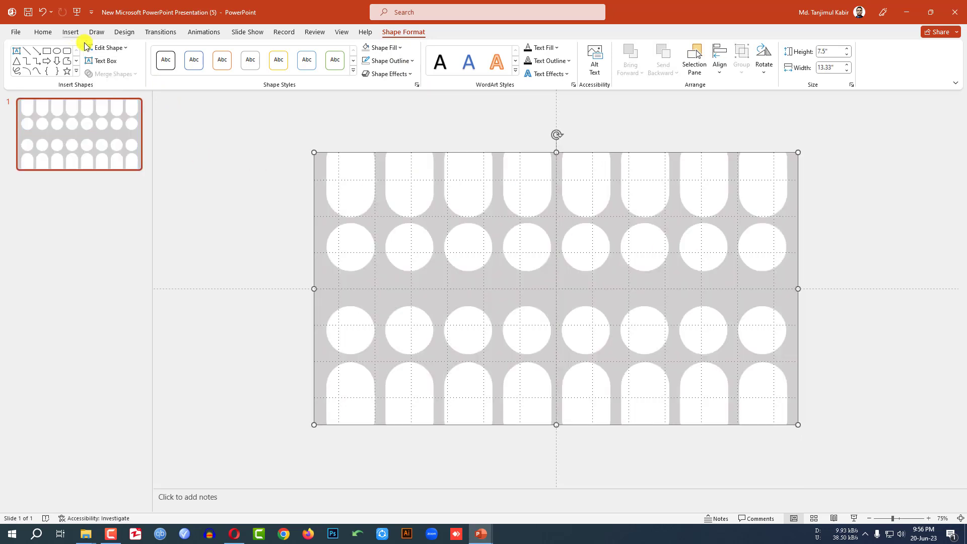
Insert the business colleagues meeting photo from the Downloads Flower folder.
click(191, 129)
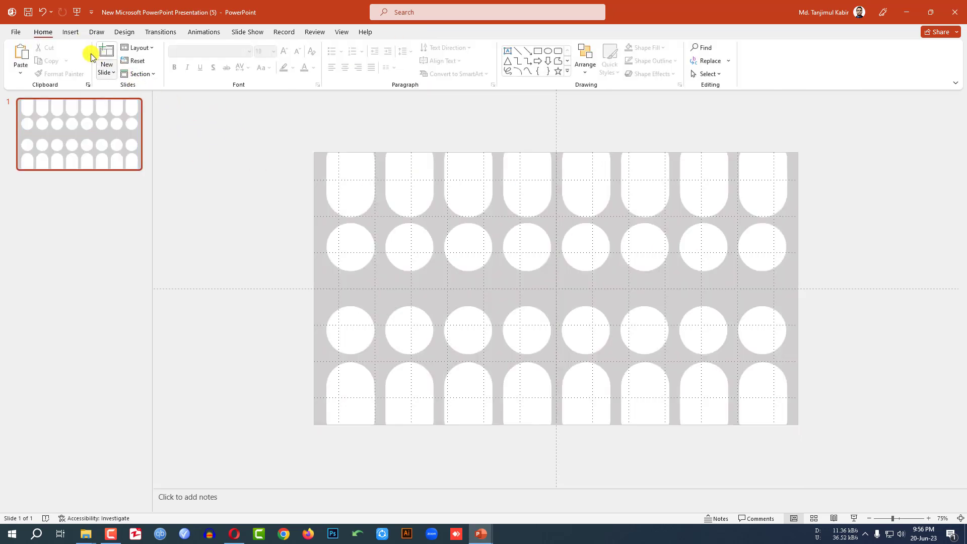
click(71, 33)
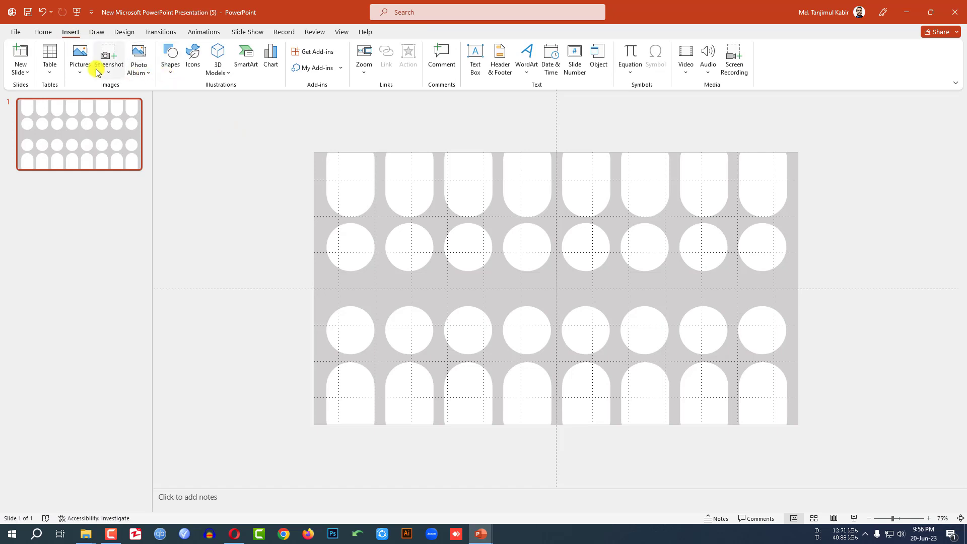
click(80, 58)
click(95, 100)
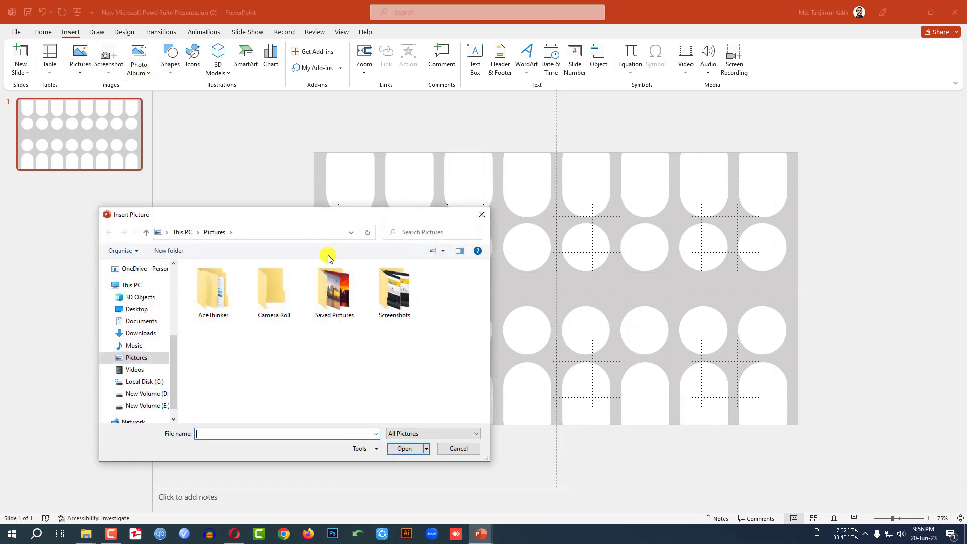
click(140, 333)
click(272, 297)
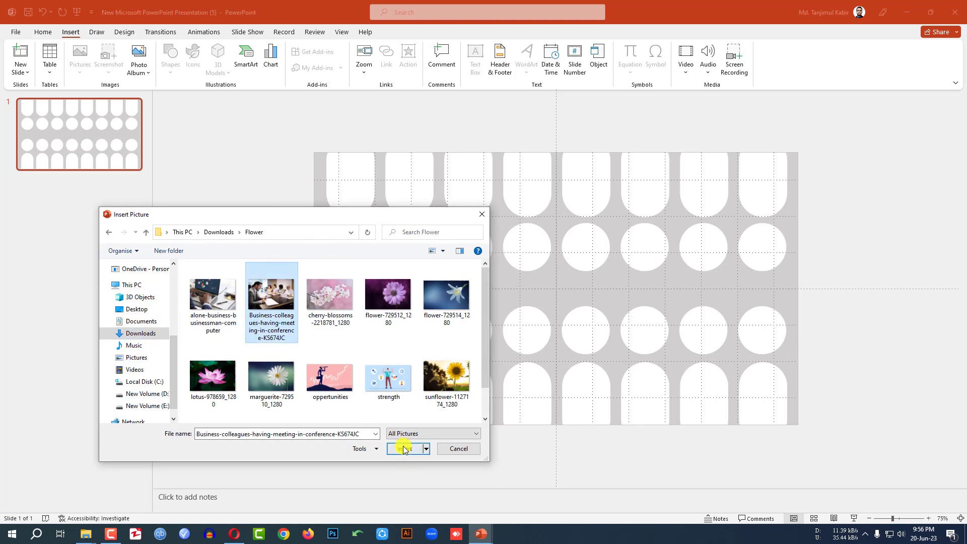
click(403, 449)
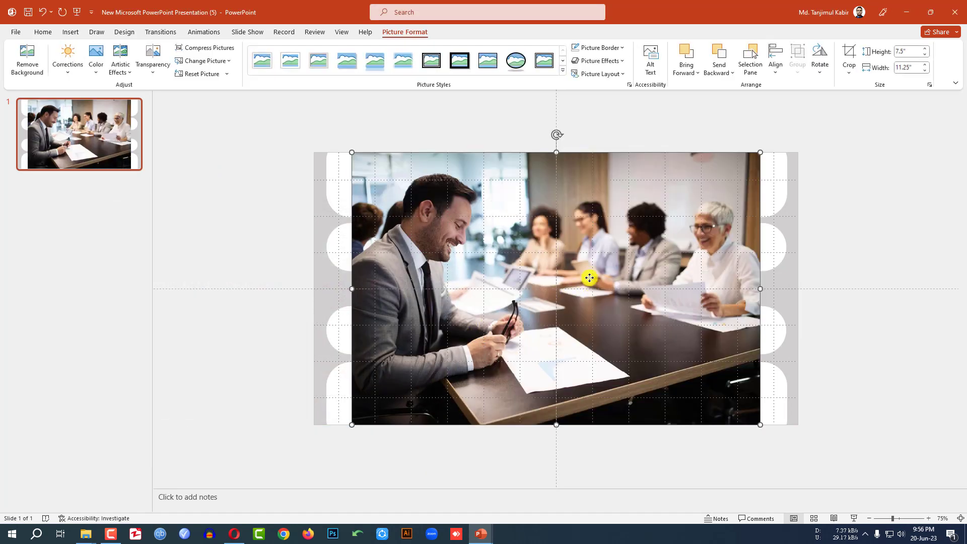
Crop the photo to 16:9, enlarge it to 13.33" by 7.5", and copy it.
click(849, 72)
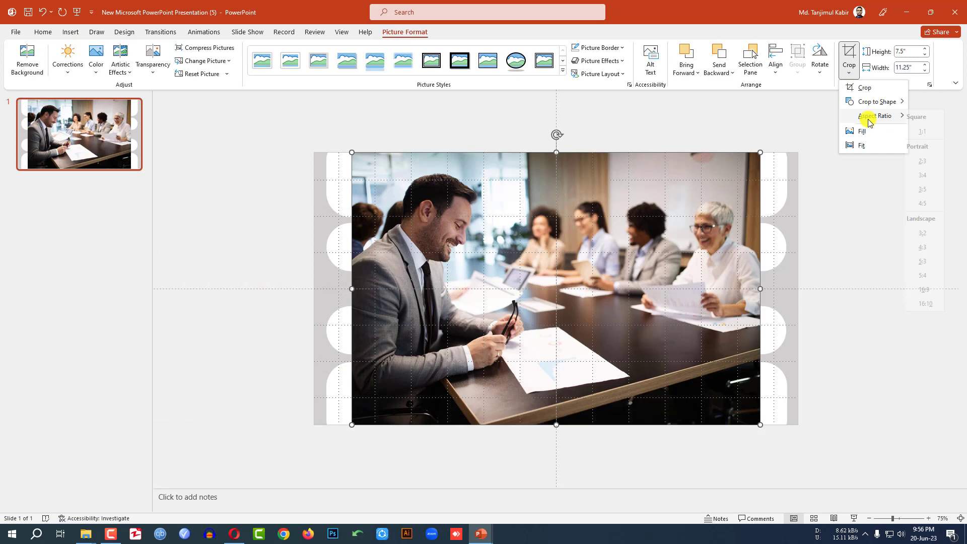
mouse_move(864, 116)
click(931, 289)
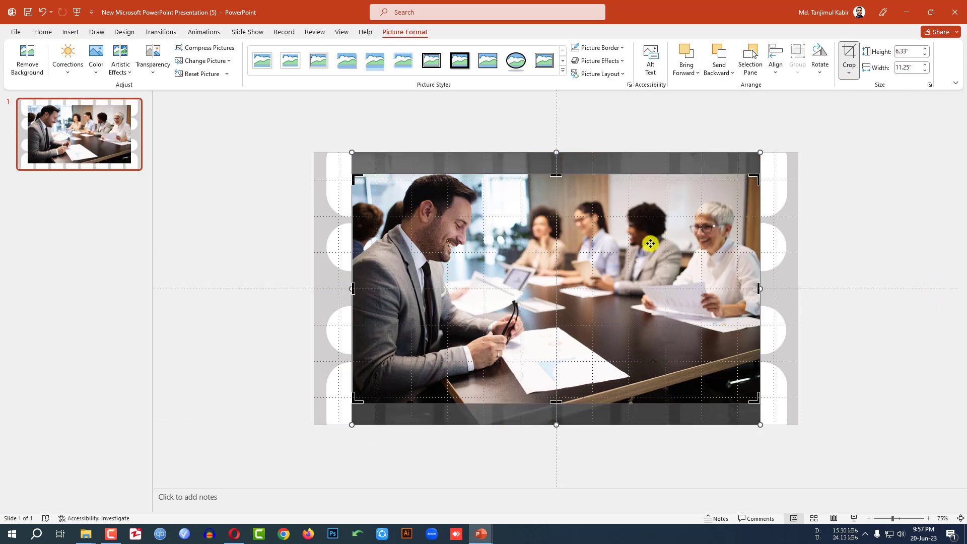
mouse_move(620, 225)
mouse_down()
mouse_move(621, 237)
mouse_move(637, 244)
mouse_move(606, 230)
mouse_up()
click(835, 237)
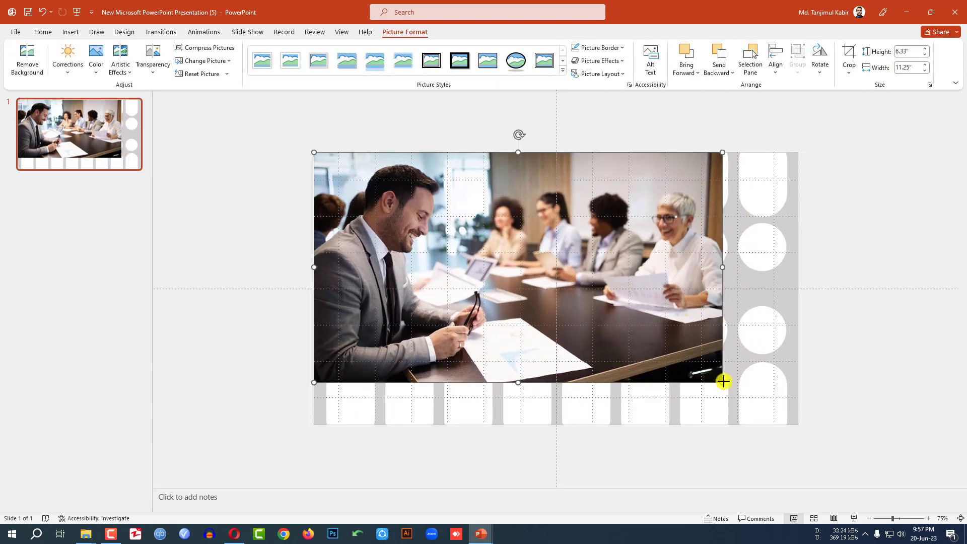
drag(723, 381, 798, 425)
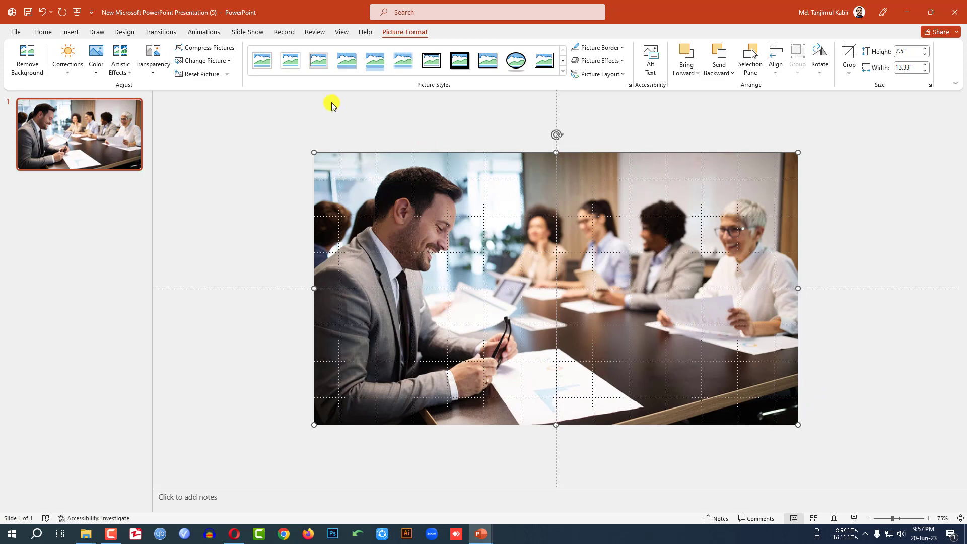
key(ctrl+v)
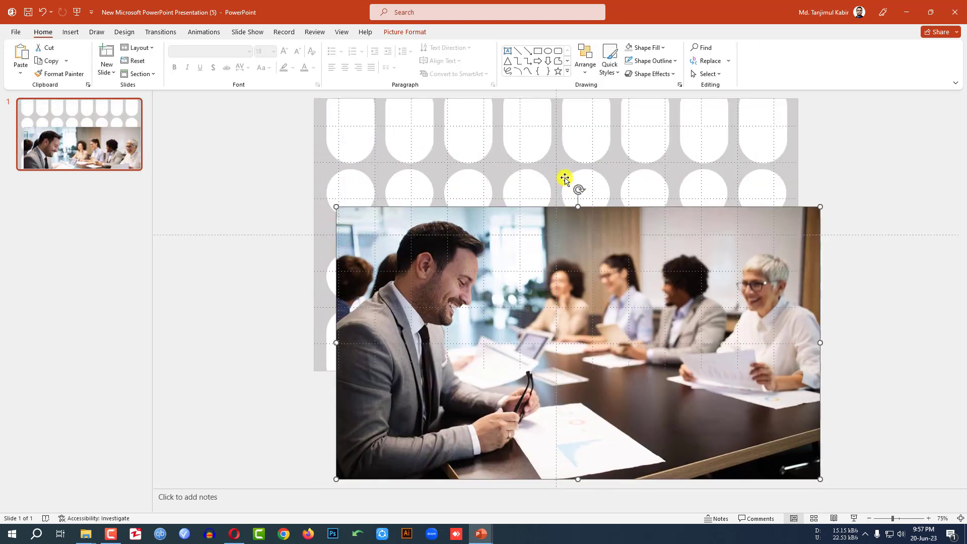
Picture-fill the perforated shape with the copied photo and align the meeting photo over it.
click(561, 170)
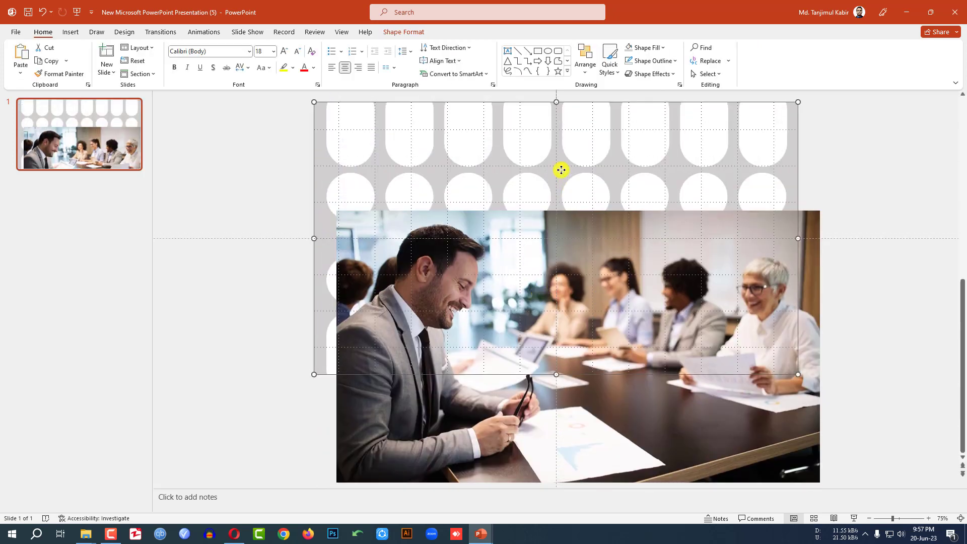
right_click(535, 170)
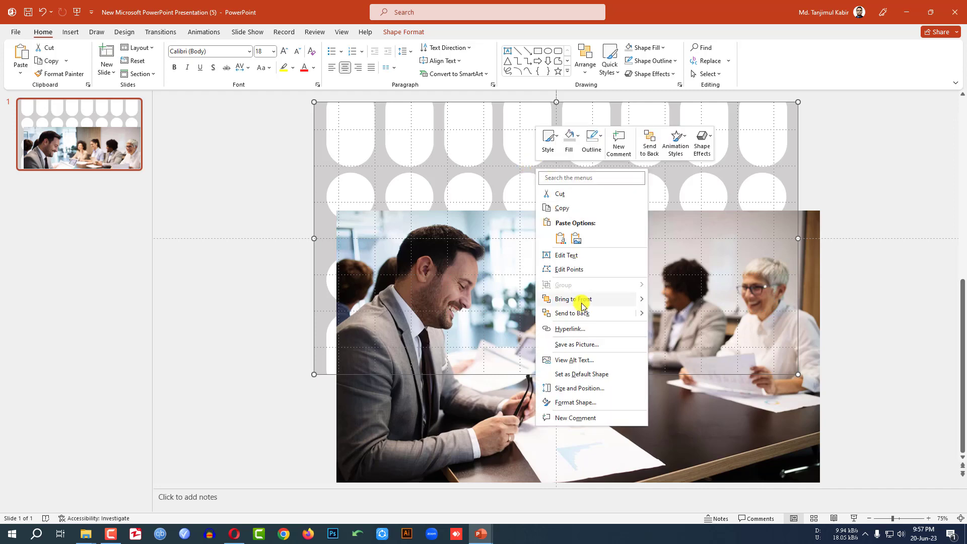
click(576, 403)
click(846, 163)
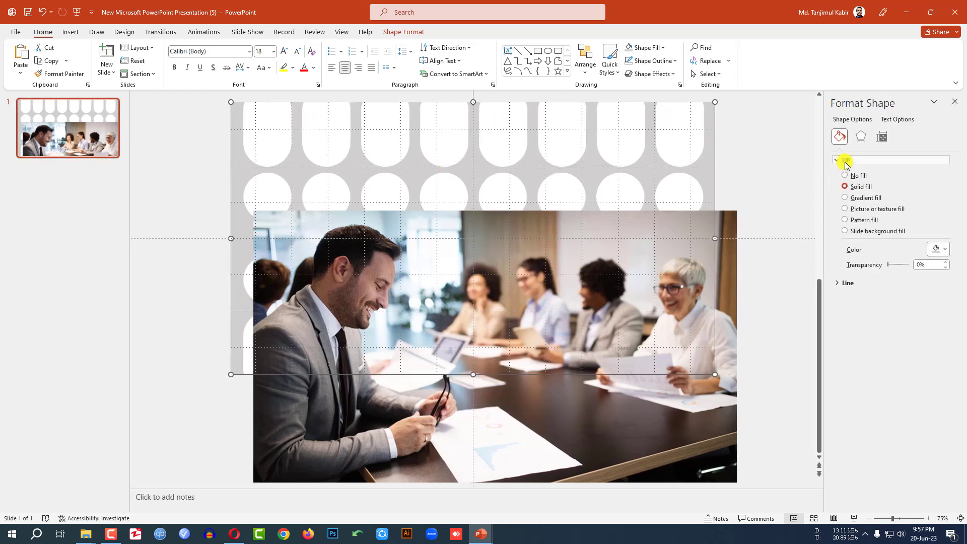
click(859, 212)
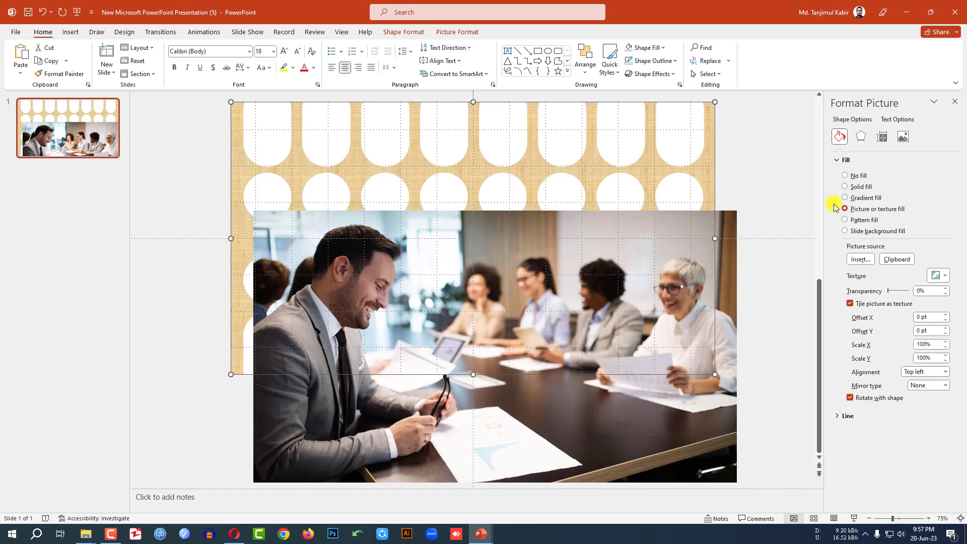
click(898, 260)
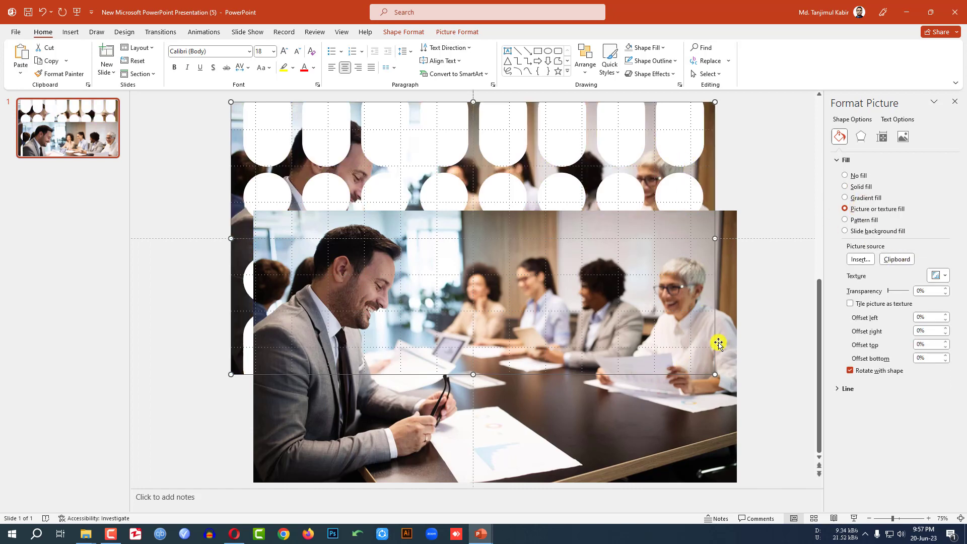
scroll(718, 342, down, 1)
drag(702, 350, 681, 274)
Send the meeting photo to back and move it left beside the photo-filled cutout.
right_click(564, 255)
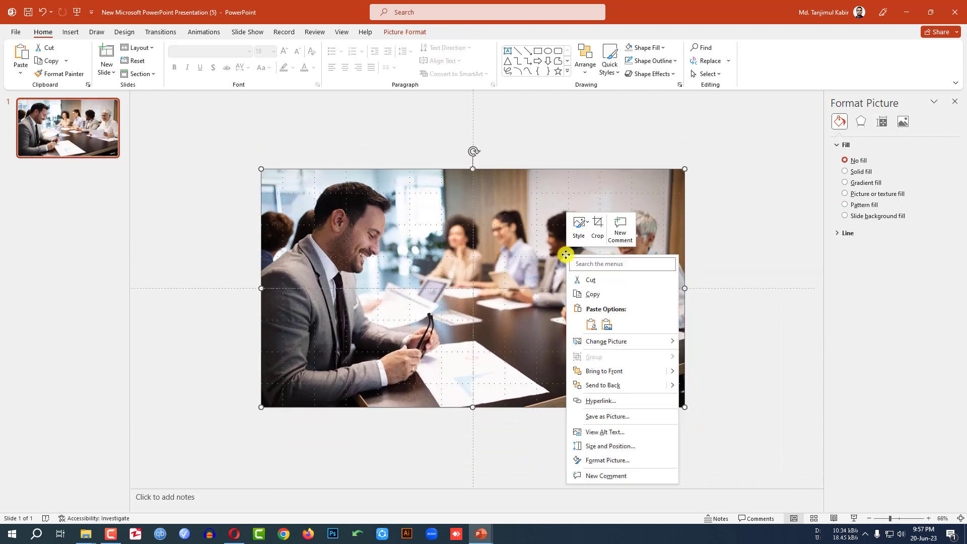
click(607, 386)
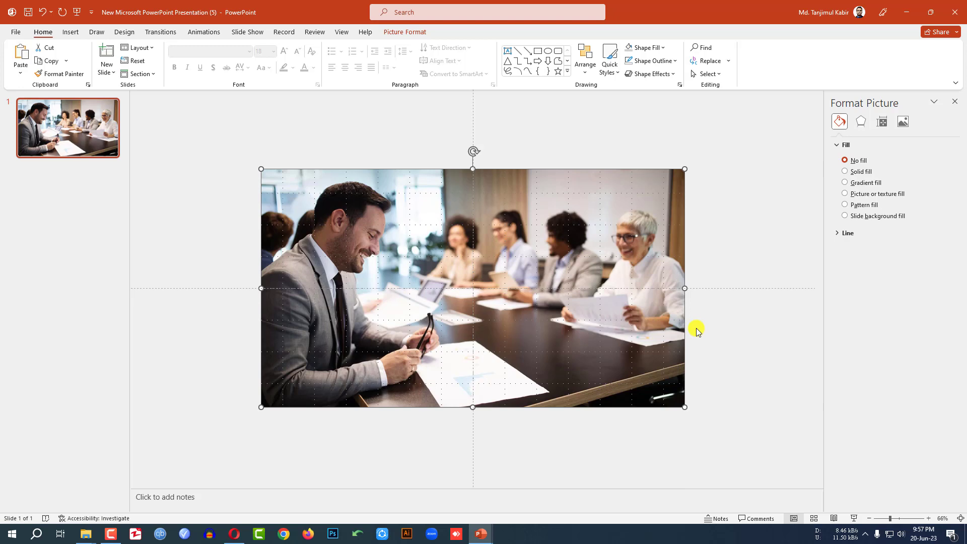
scroll(717, 311, down, 3)
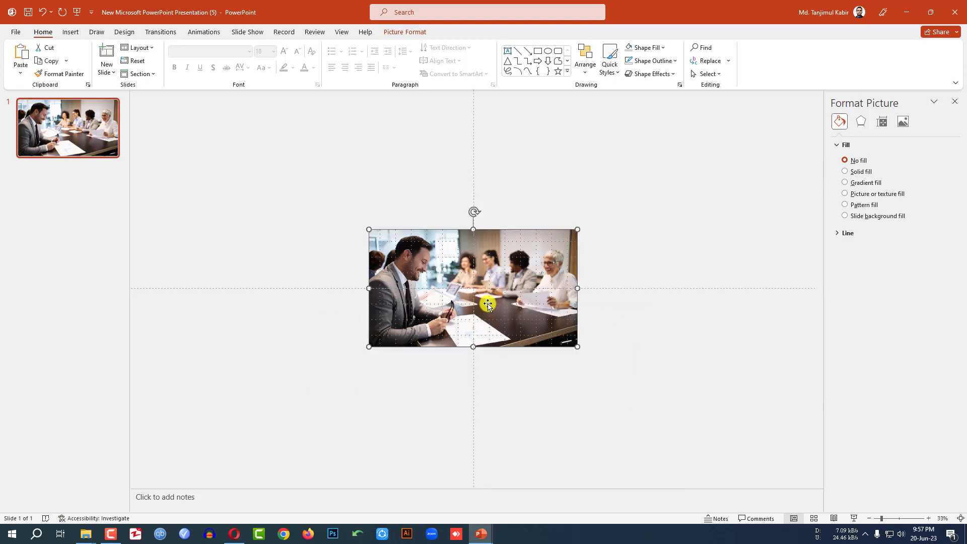
drag(488, 304, 277, 302)
Draw a text box above the photos and type THANK.
click(345, 205)
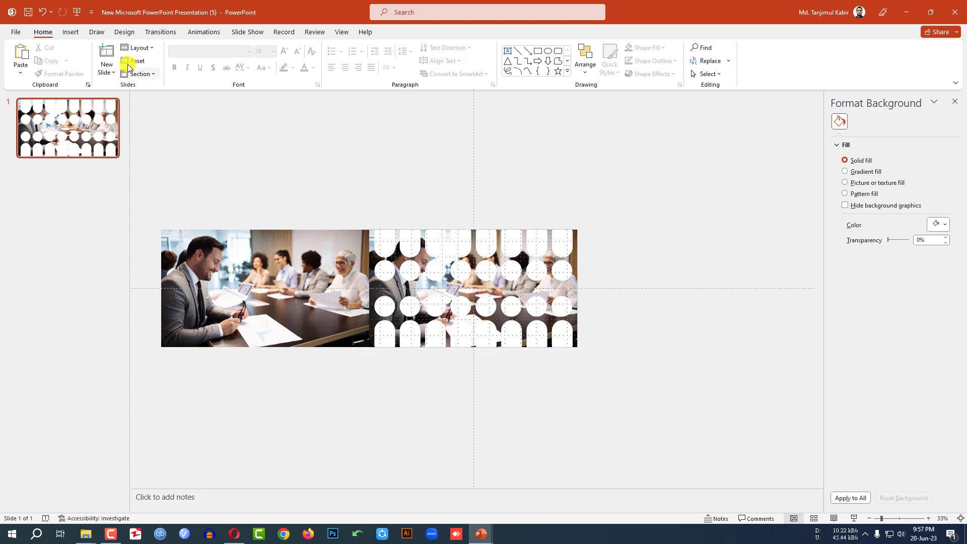
click(70, 32)
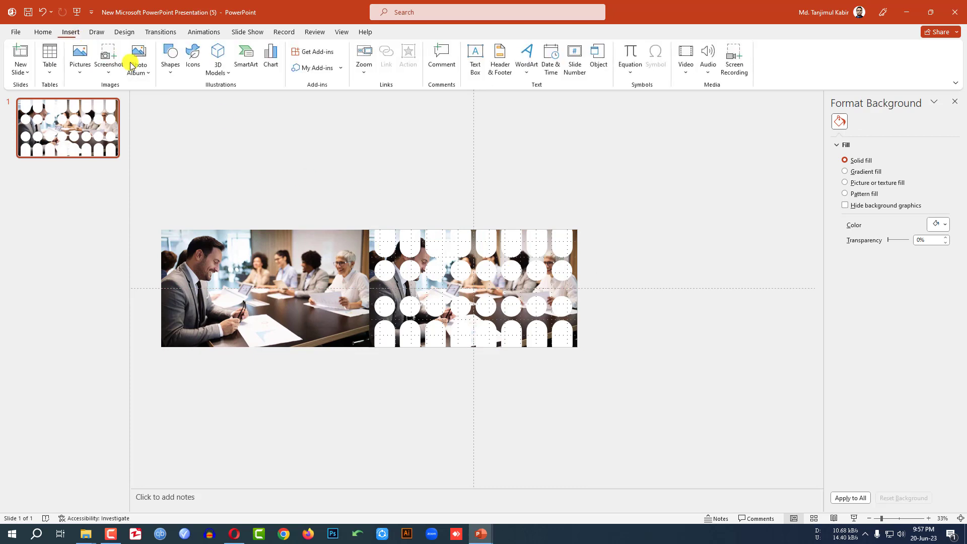
click(172, 63)
click(169, 96)
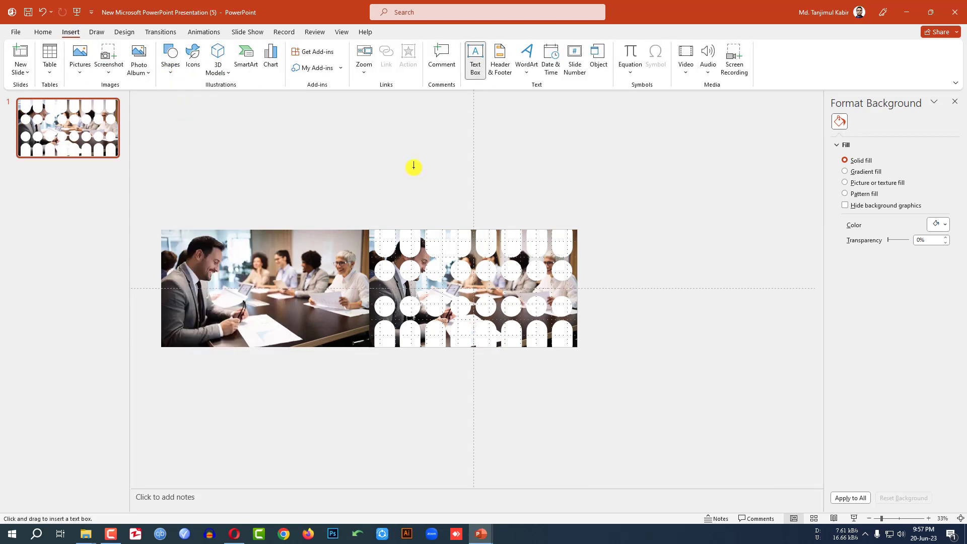
drag(414, 166, 516, 214)
text(THANK)
Set THANK to Team A font at size 199 and centre it above the photos.
key(ctrl+a)
click(220, 52)
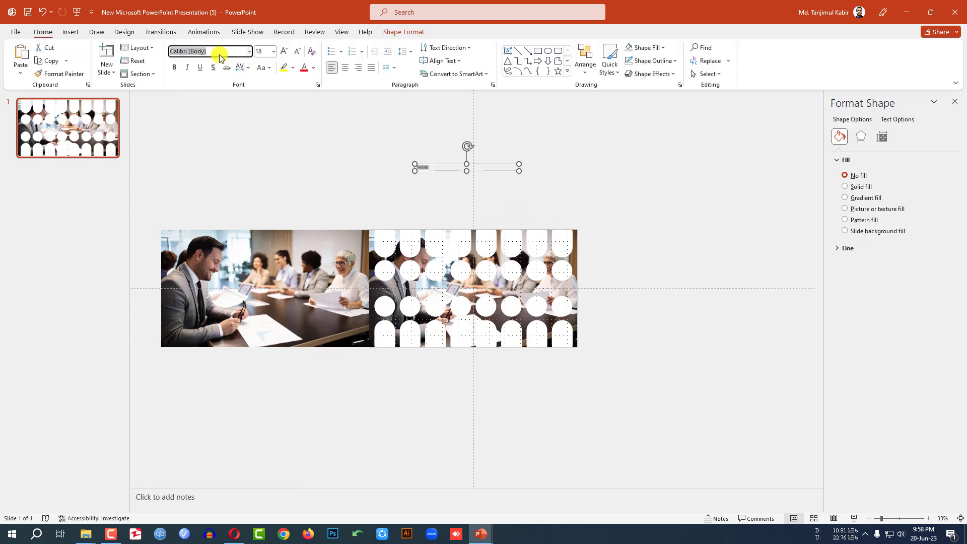
key(Tab)
text(199)
key(Return)
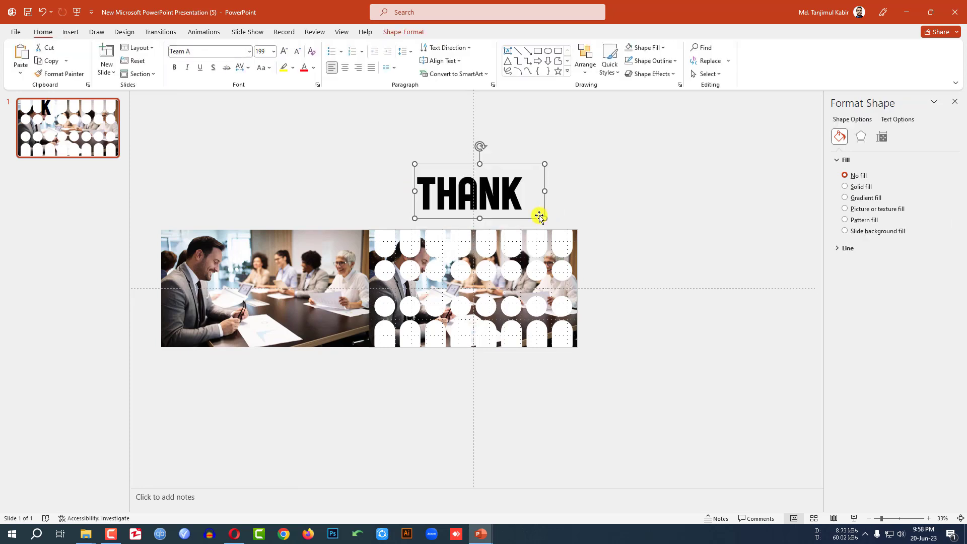
drag(501, 216, 503, 218)
Colour THANK green and give it a centred offset shadow.
click(313, 67)
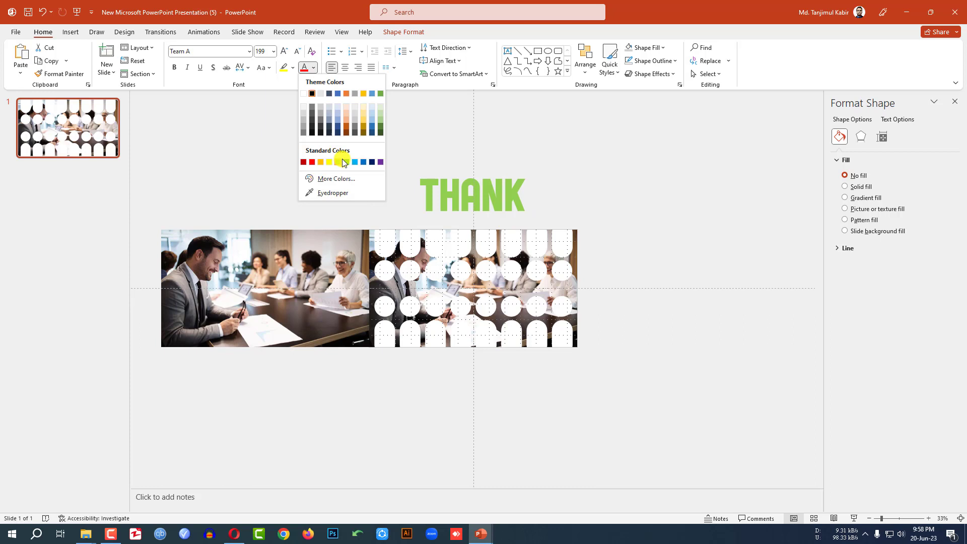
click(341, 160)
click(422, 34)
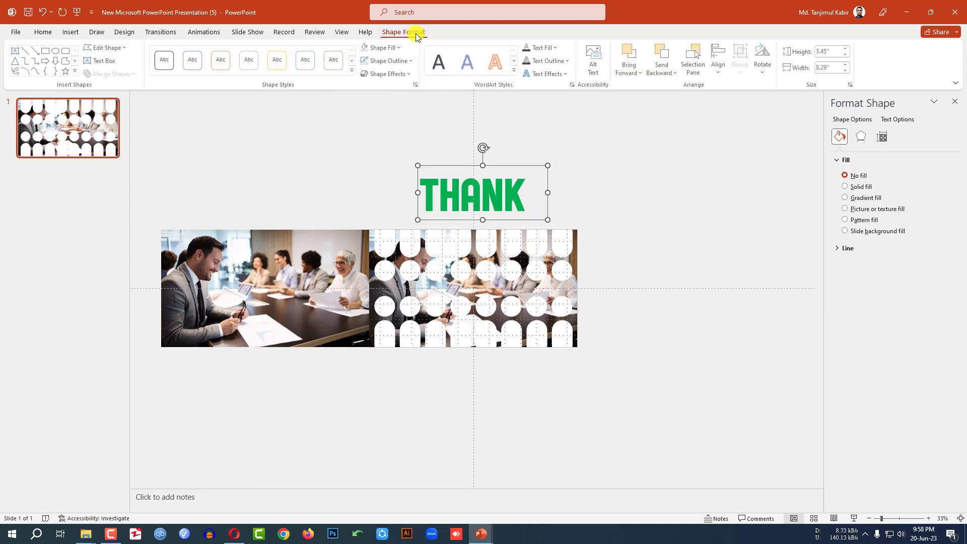
click(569, 75)
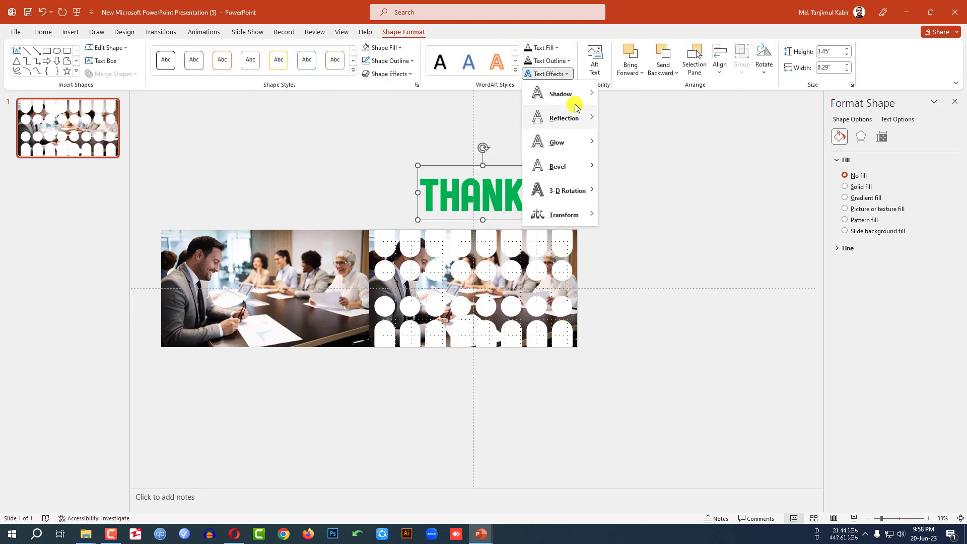
mouse_move(577, 96)
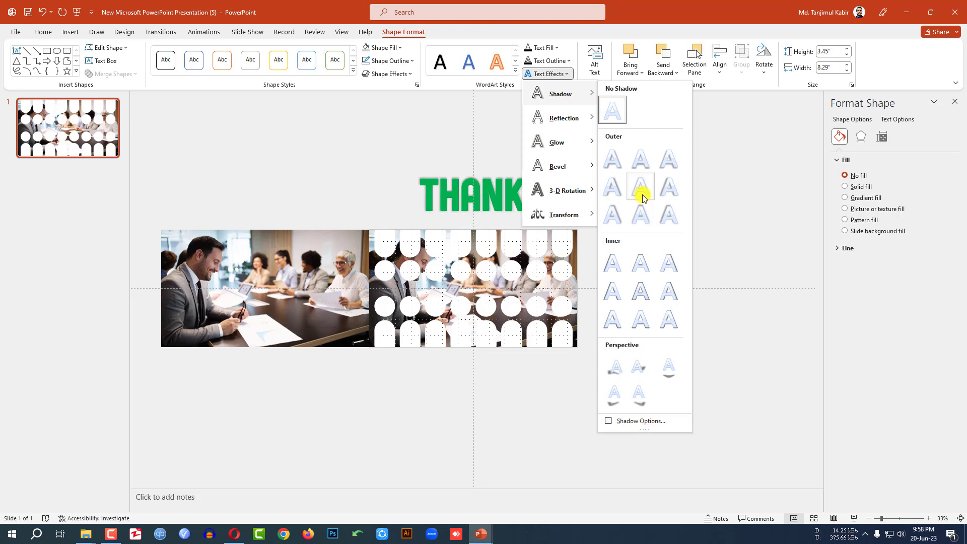
click(641, 187)
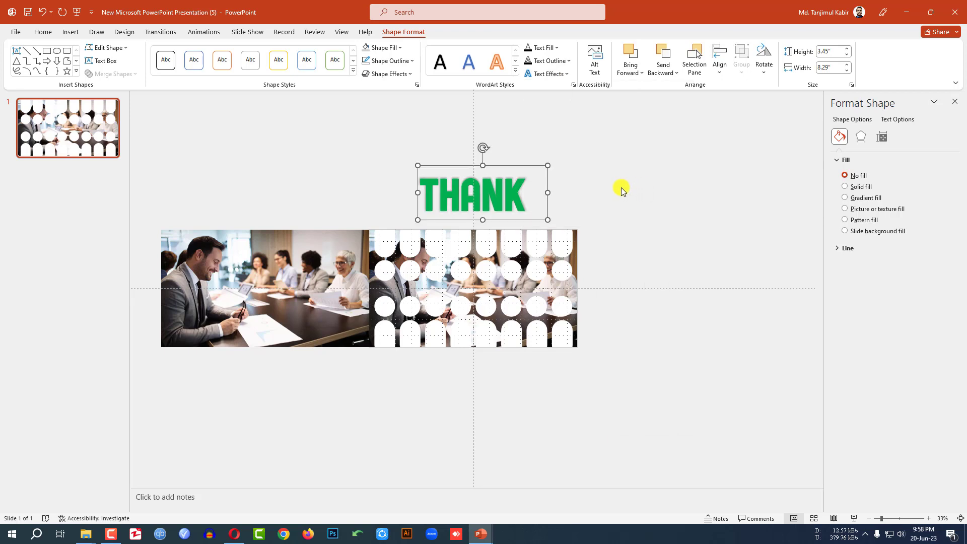
Duplicate the THANK box below the photos and change its text to YOU.
drag(531, 218, 526, 408)
double_click(492, 389)
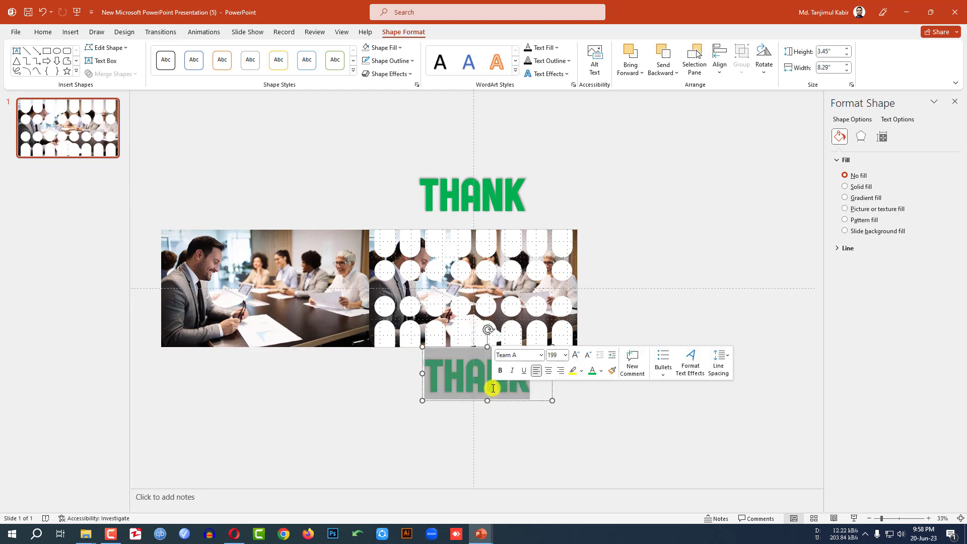
text(YOU)
Colour the word YOU purple.
double_click(494, 389)
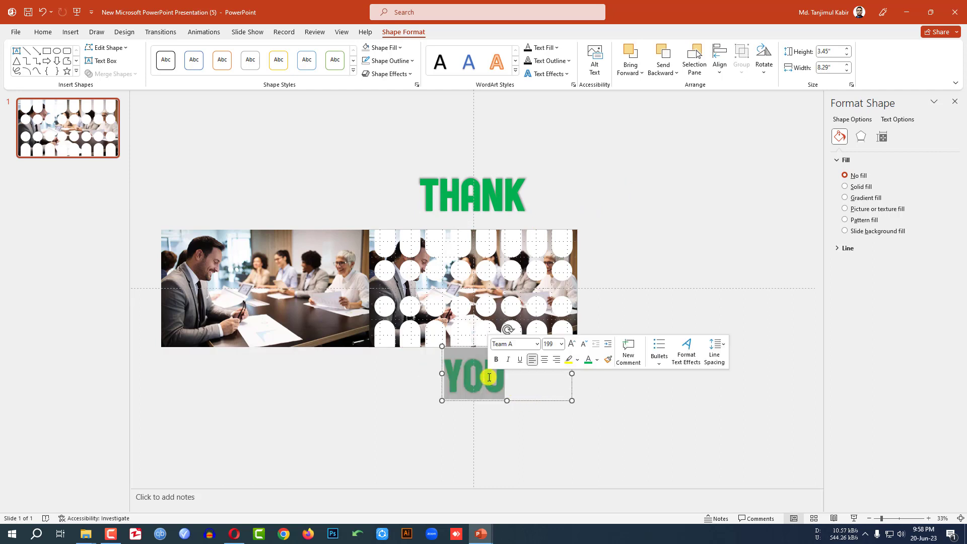
click(48, 33)
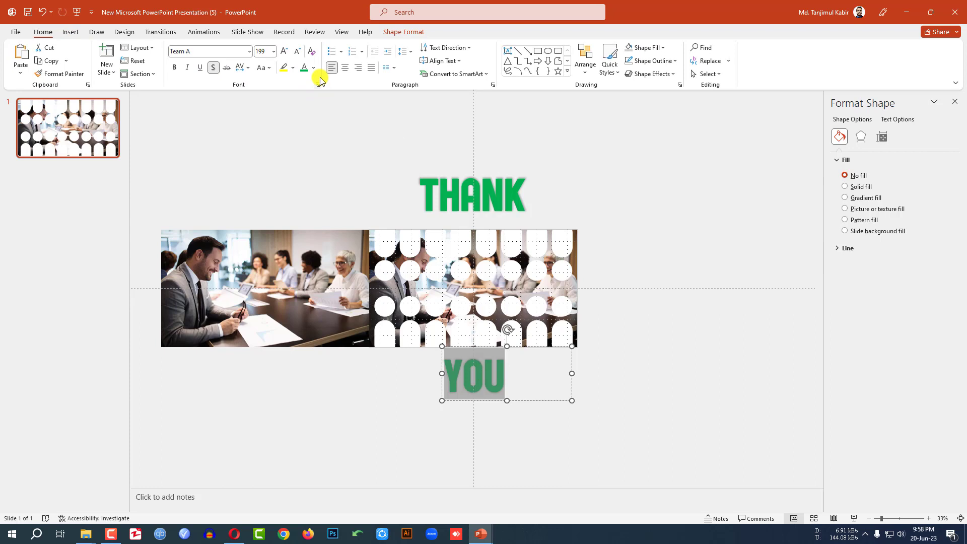
click(313, 68)
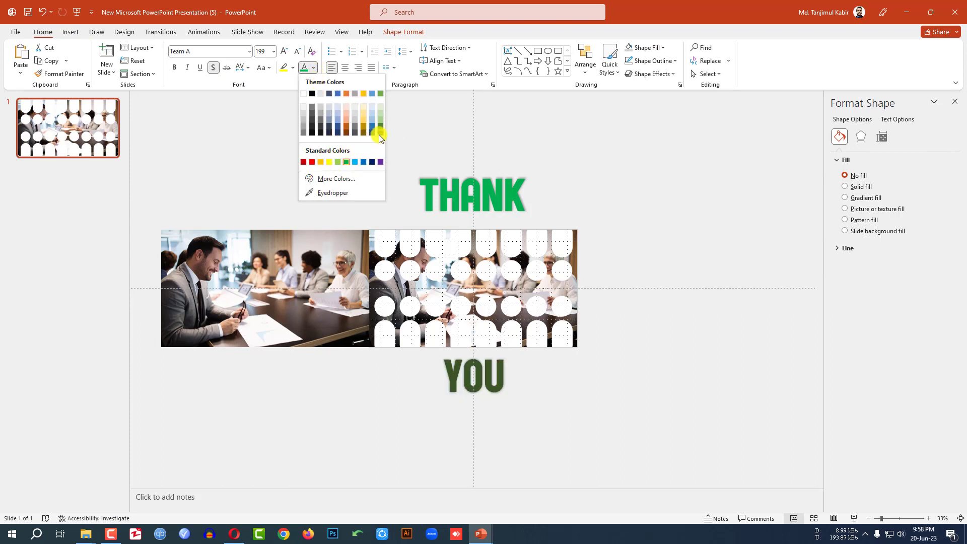
click(378, 161)
click(700, 336)
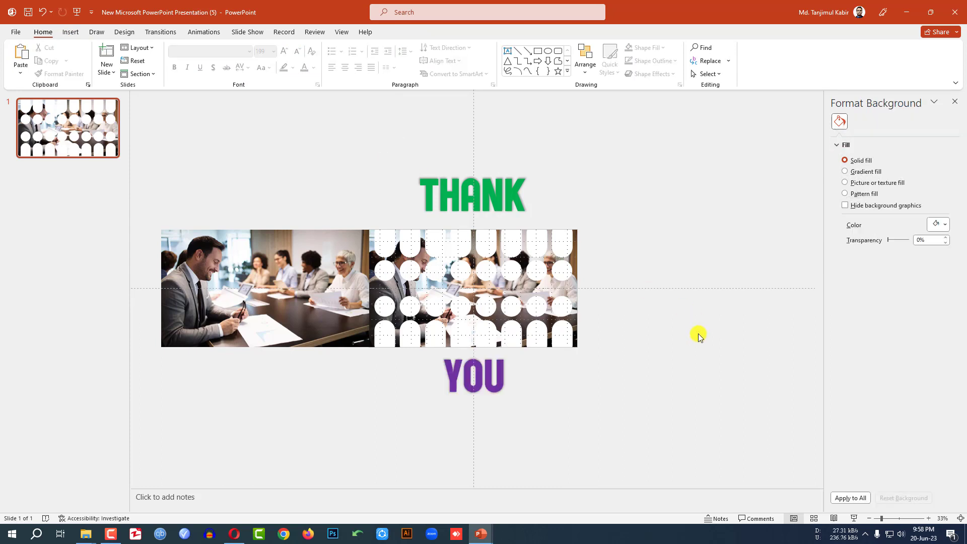
Duplicate slide 1, then move the plain meeting photo over the perforated photo on slide 2.
right_click(89, 121)
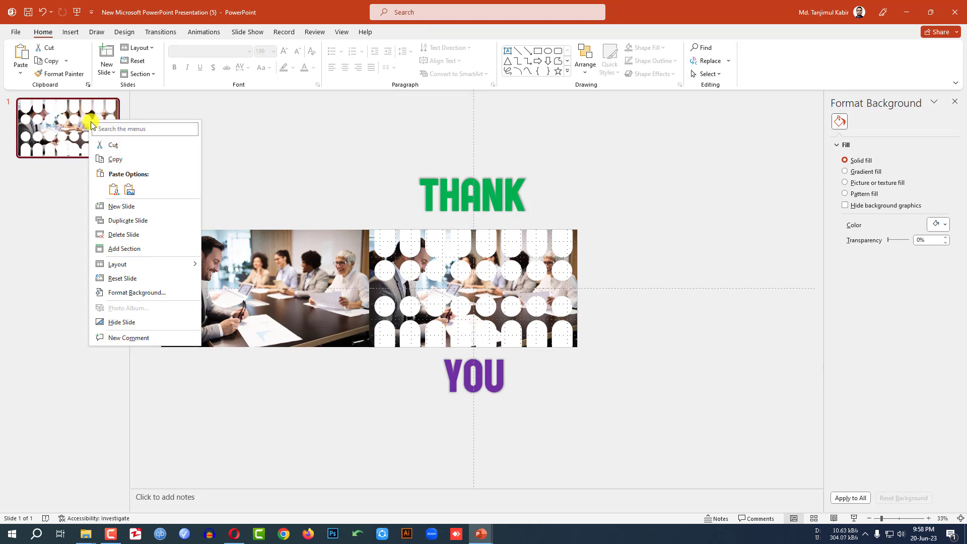
click(123, 220)
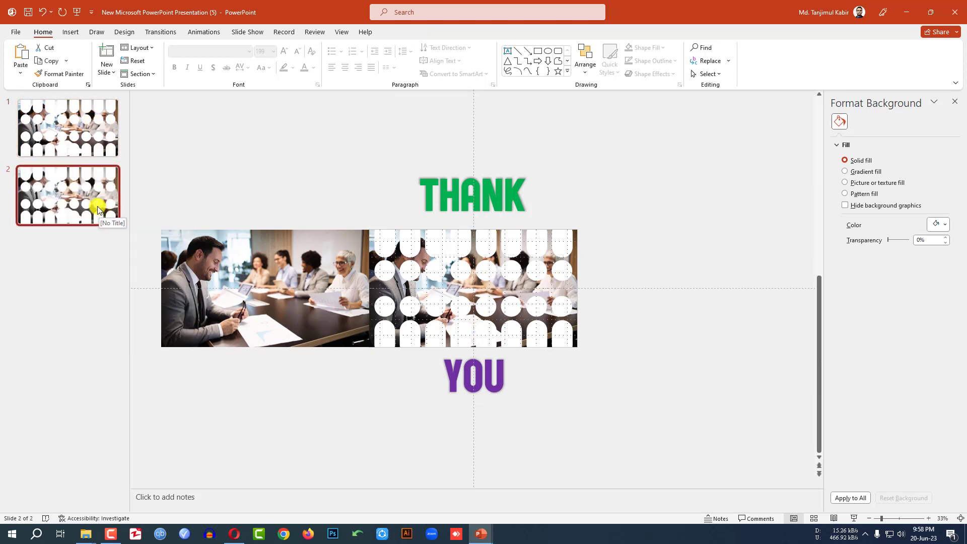
click(297, 288)
drag(297, 288, 496, 295)
Move THANK and YOU onto the photo, with YOU stacked below THANK.
click(503, 200)
scroll(503, 201, up, 3)
scroll(552, 236, down, 1)
scroll(543, 235, down, 2)
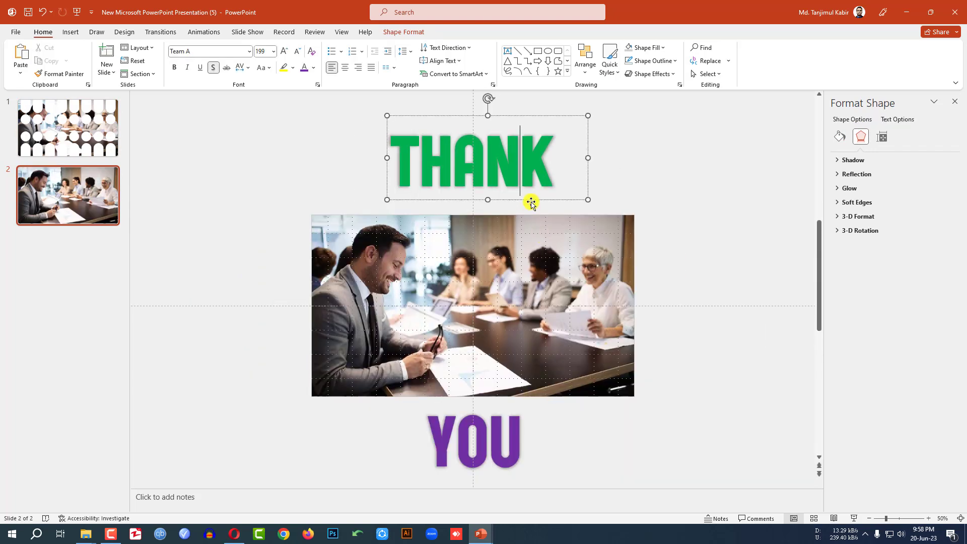
drag(525, 201, 530, 314)
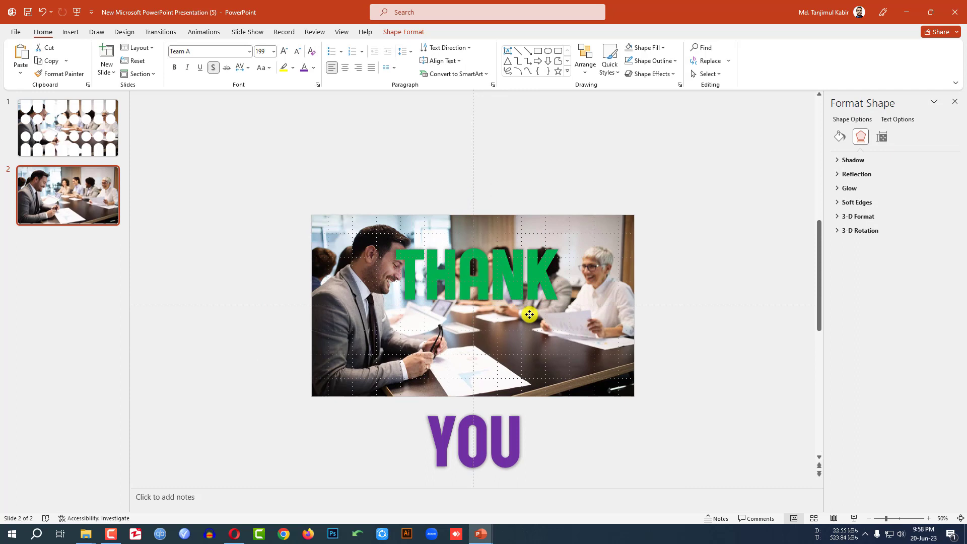
scroll(522, 343, down, 1)
click(492, 396)
drag(496, 444, 495, 345)
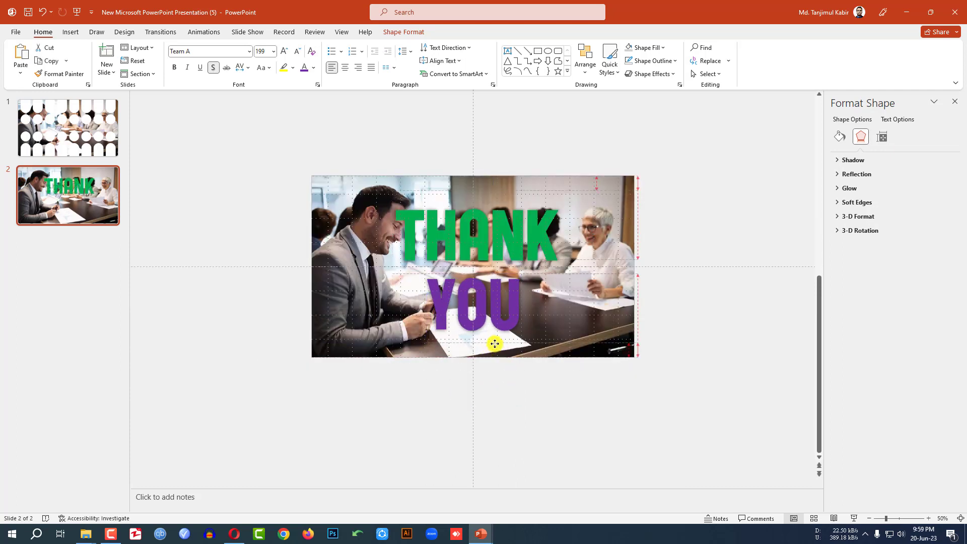
click(276, 239)
Apply the Morph transition to slide 2, with a 02.00 duration.
click(93, 132)
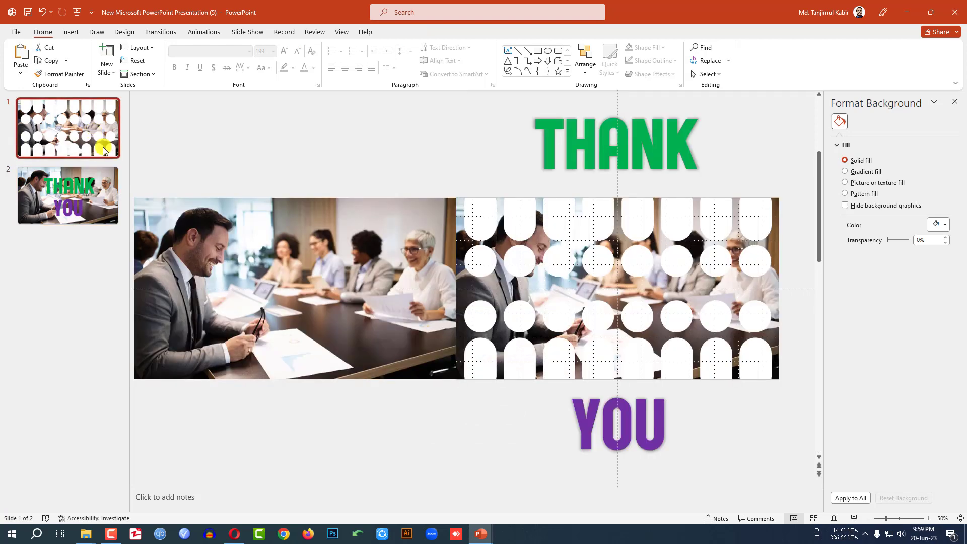
click(99, 198)
click(163, 34)
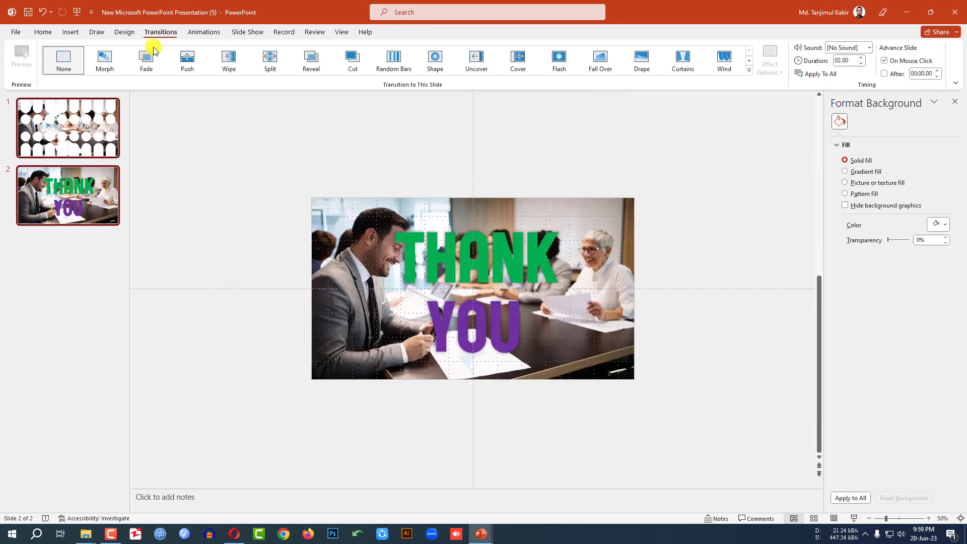
click(105, 63)
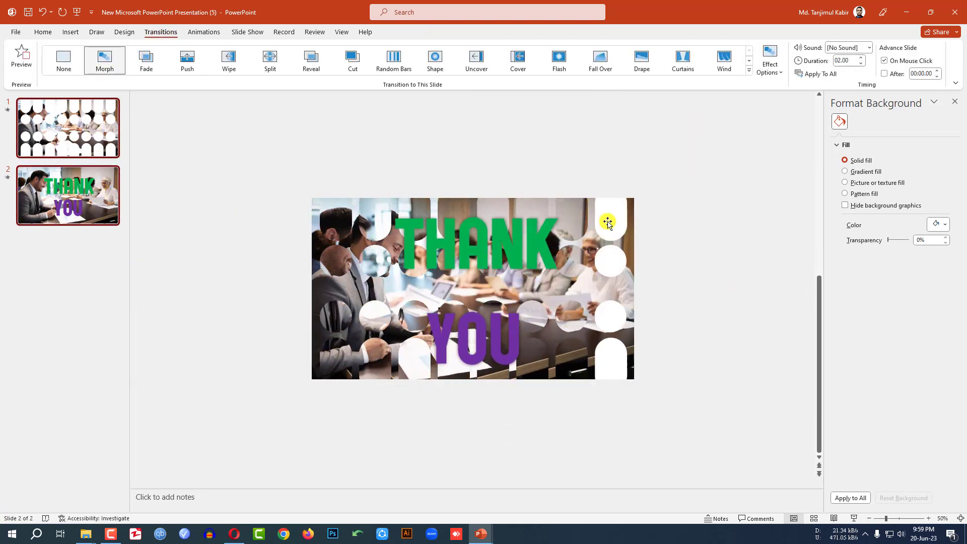